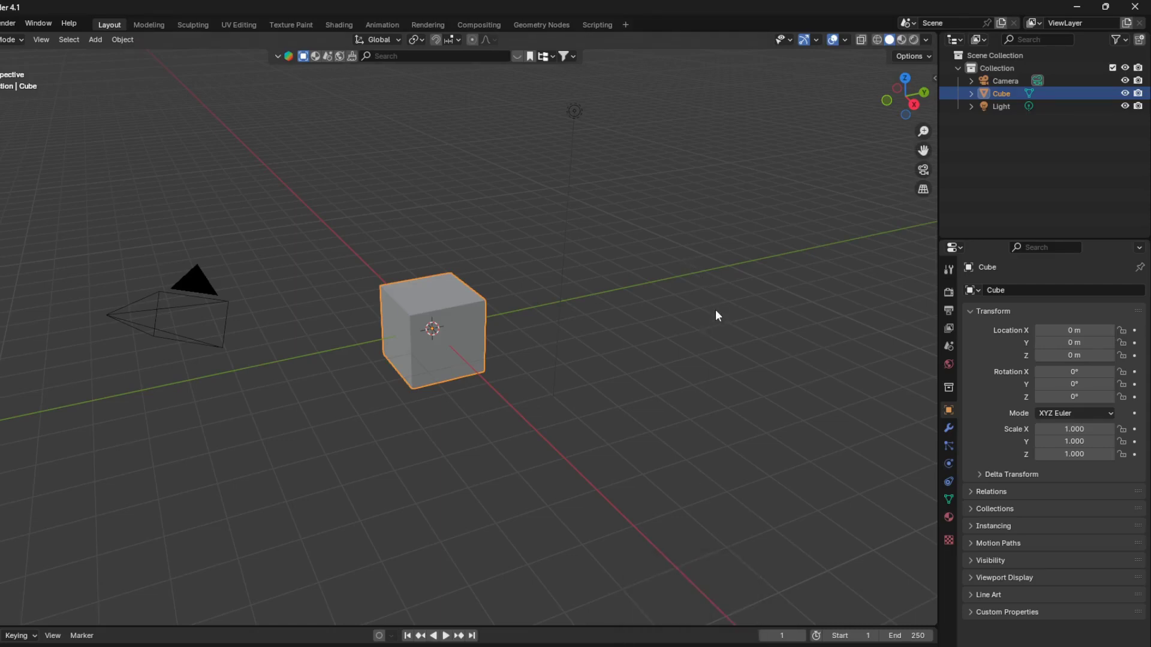
Step: Delete the default camera, cube and light from the scene
key("a")
key("x")
left_click(717, 314)
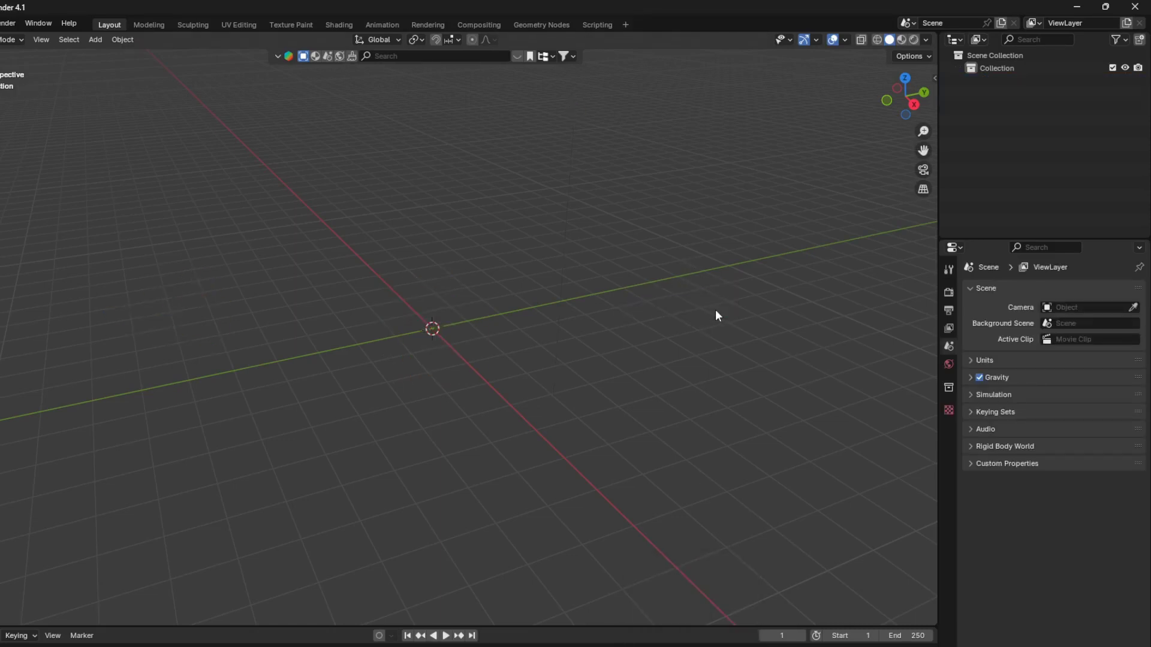
Step: Add a Suzanne monkey mesh and open its Add Modifier list in Modifier Properties
key("shift+a")
mouse_move(714, 310)
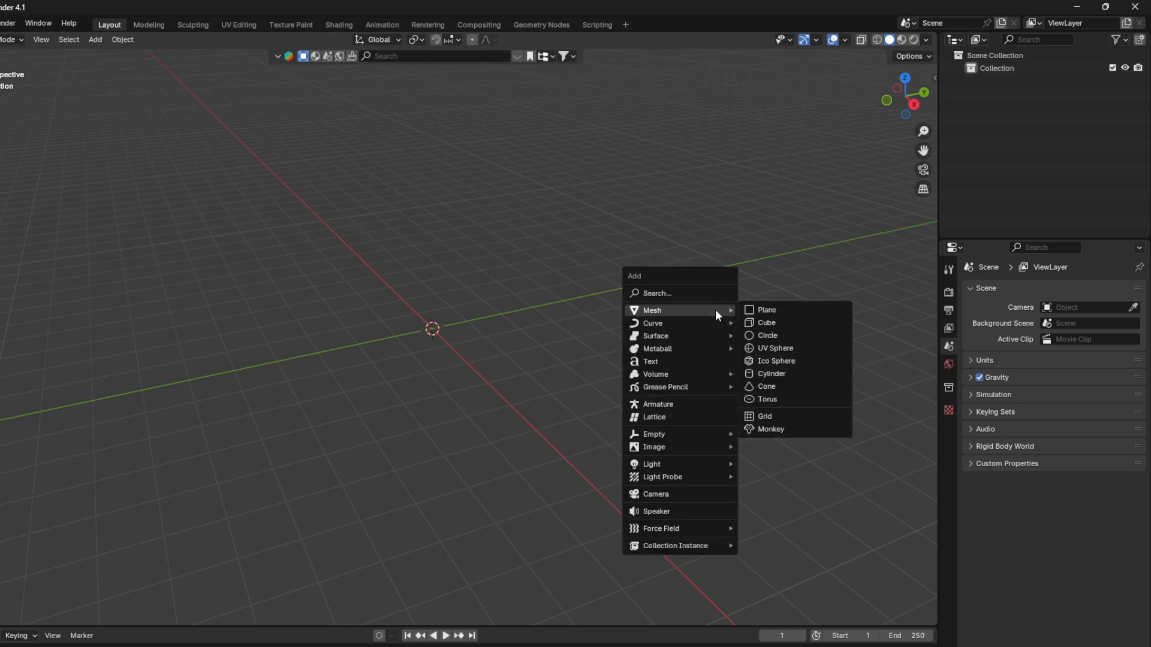
left_click(788, 430)
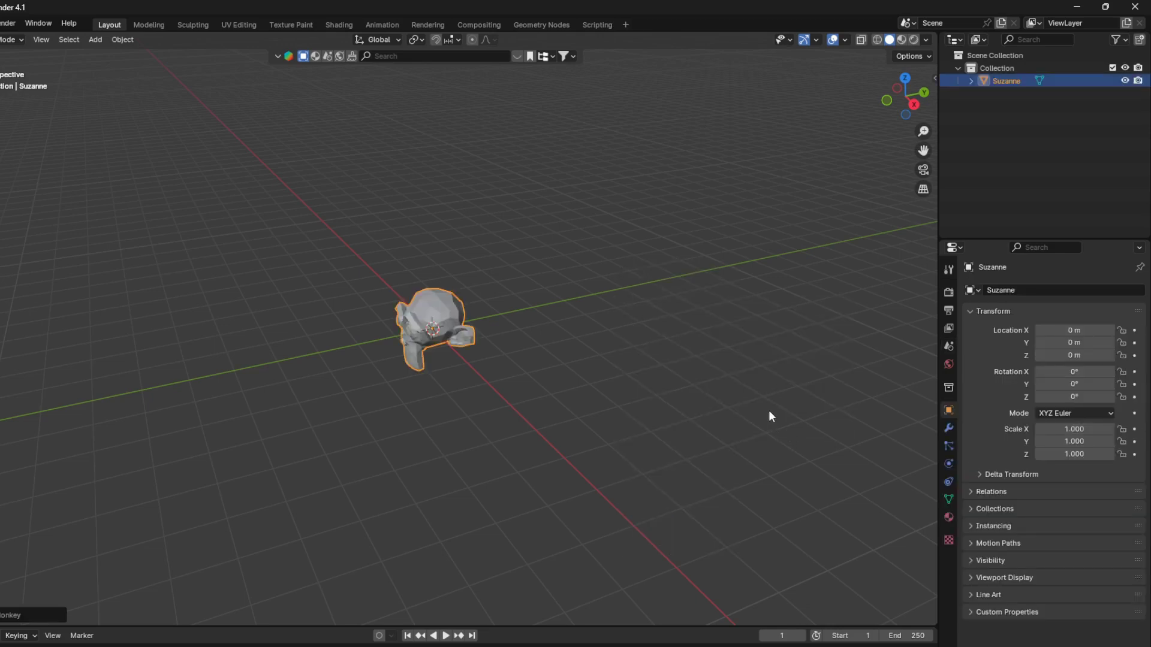
left_click(949, 428)
left_click(1091, 286)
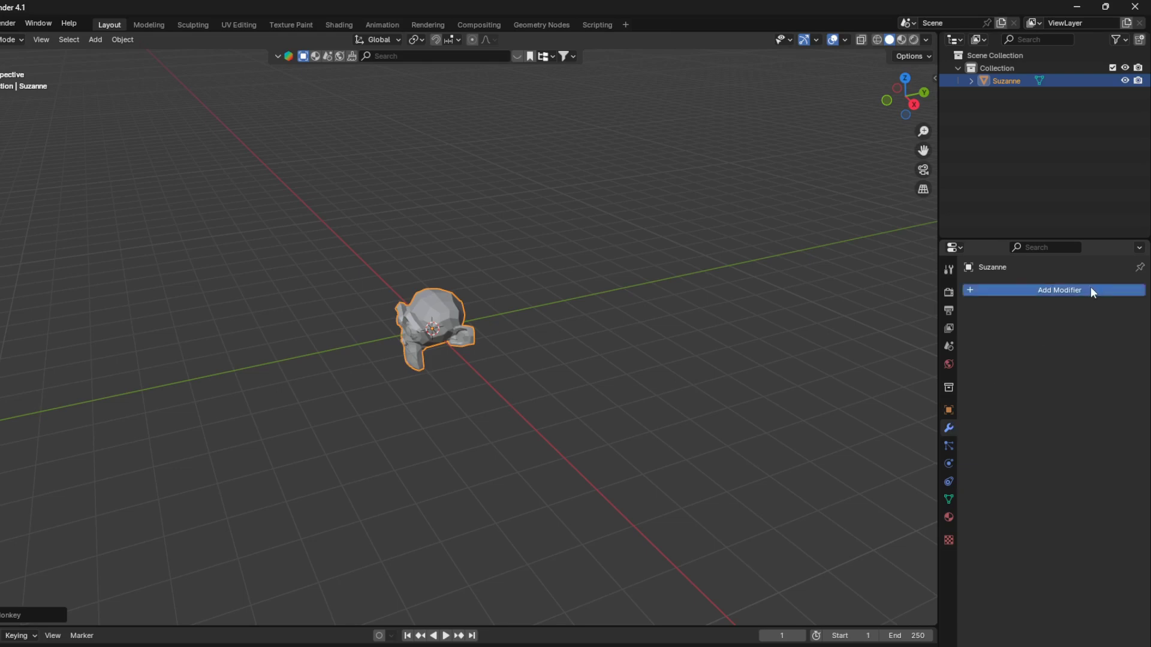
mouse_move(1091, 286)
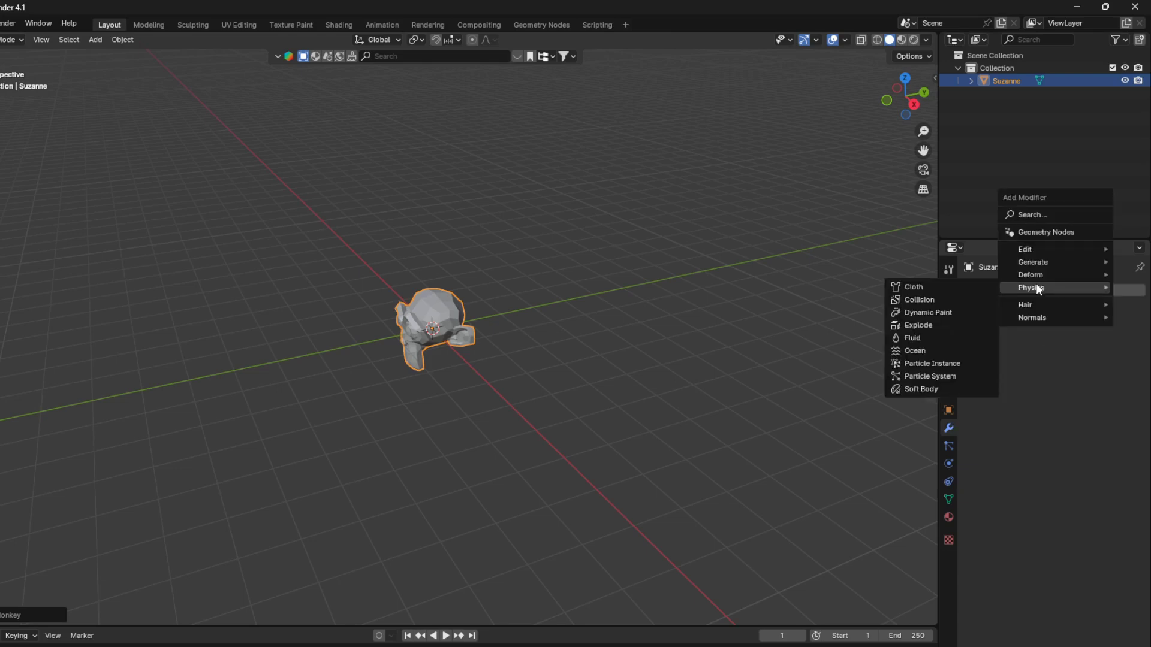
Step: Add an Ocean modifier to the monkey and set viewport and render resolution to 16
left_click(923, 351)
middle_click_drag(922, 351, 585, 354)
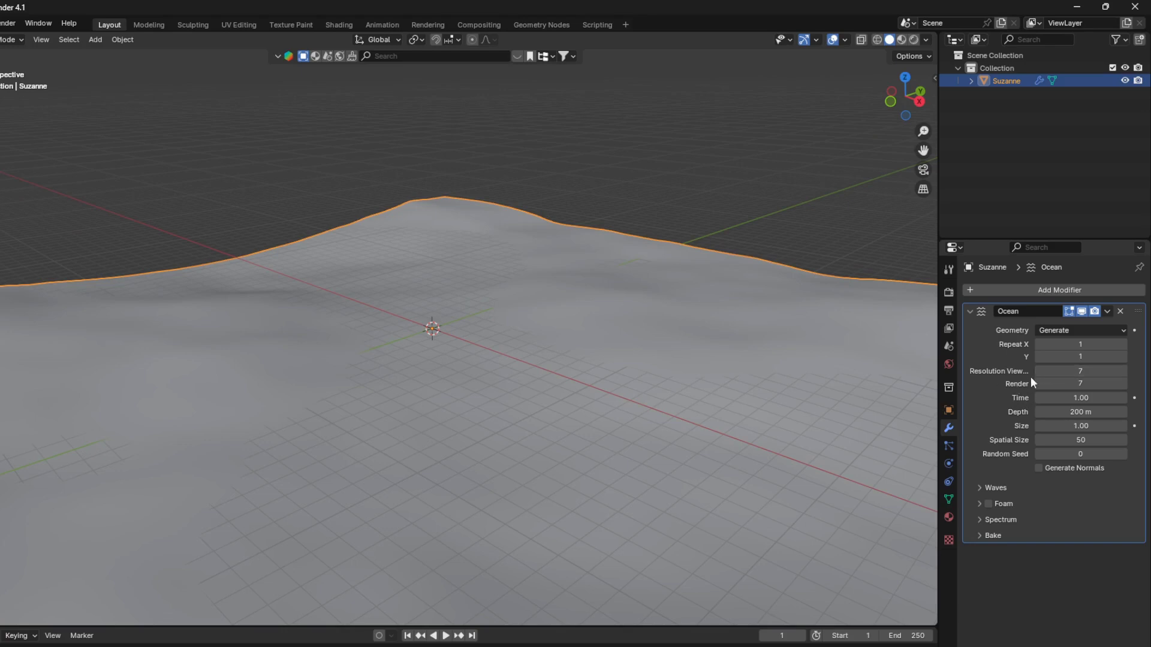
left_click_drag(1093, 372, 1093, 376)
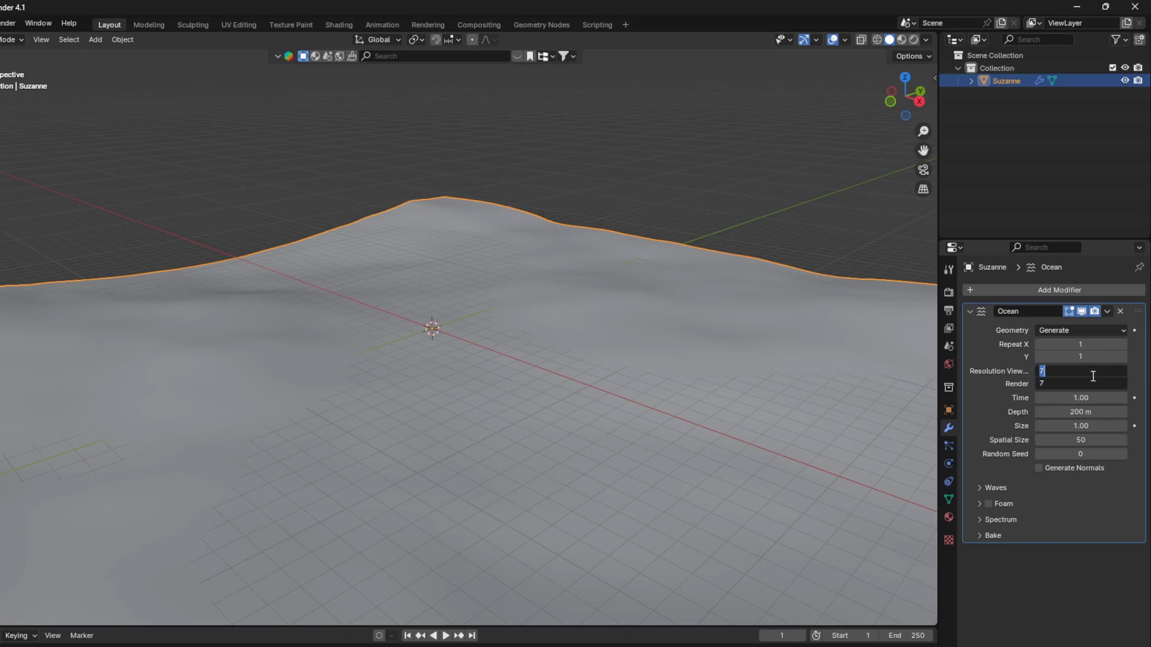
type("16")
key("Return")
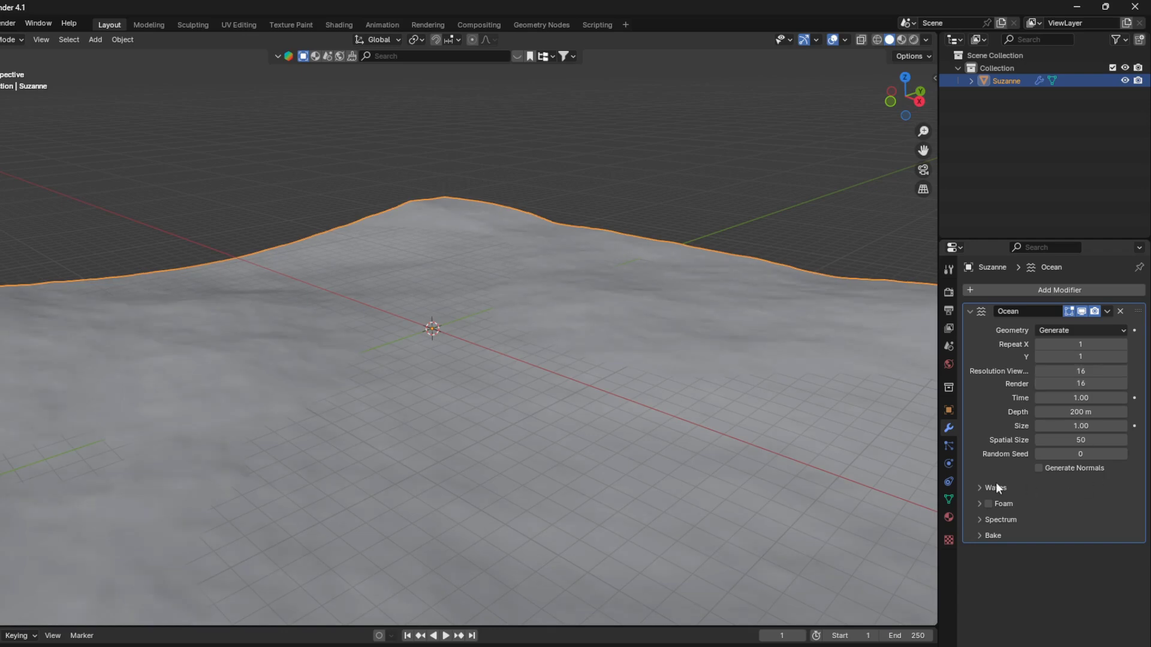
Step: Expand the Waves settings and set Wind Velocity to 5 m/s
left_click(977, 488)
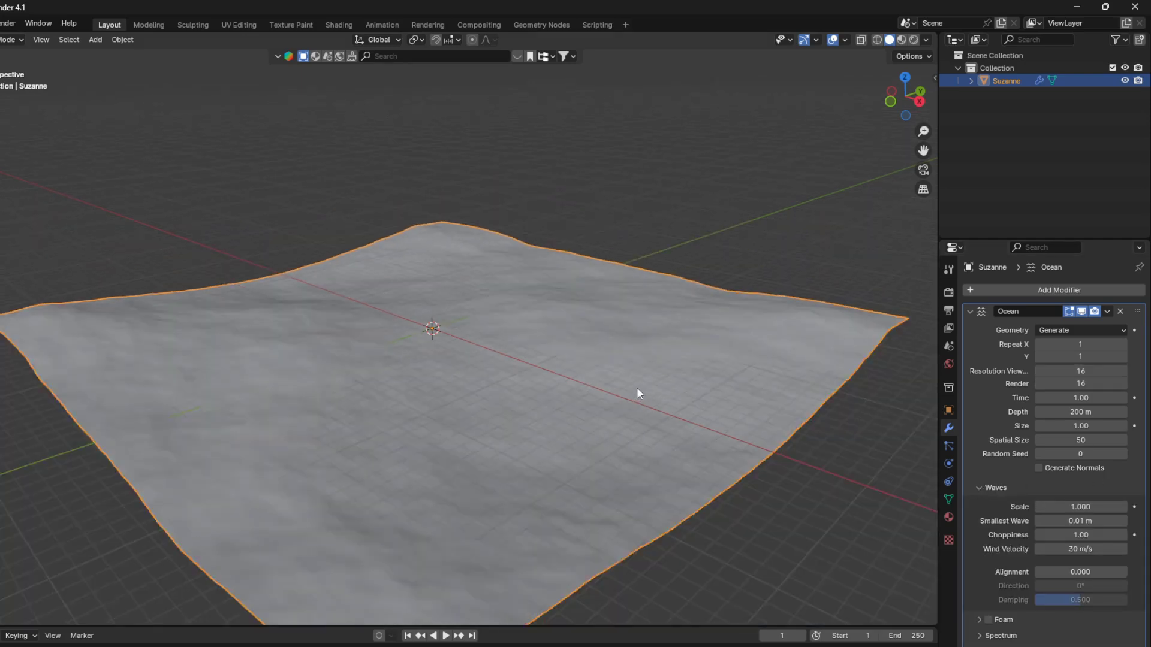
left_click(1084, 549)
type("3")
key("Return")
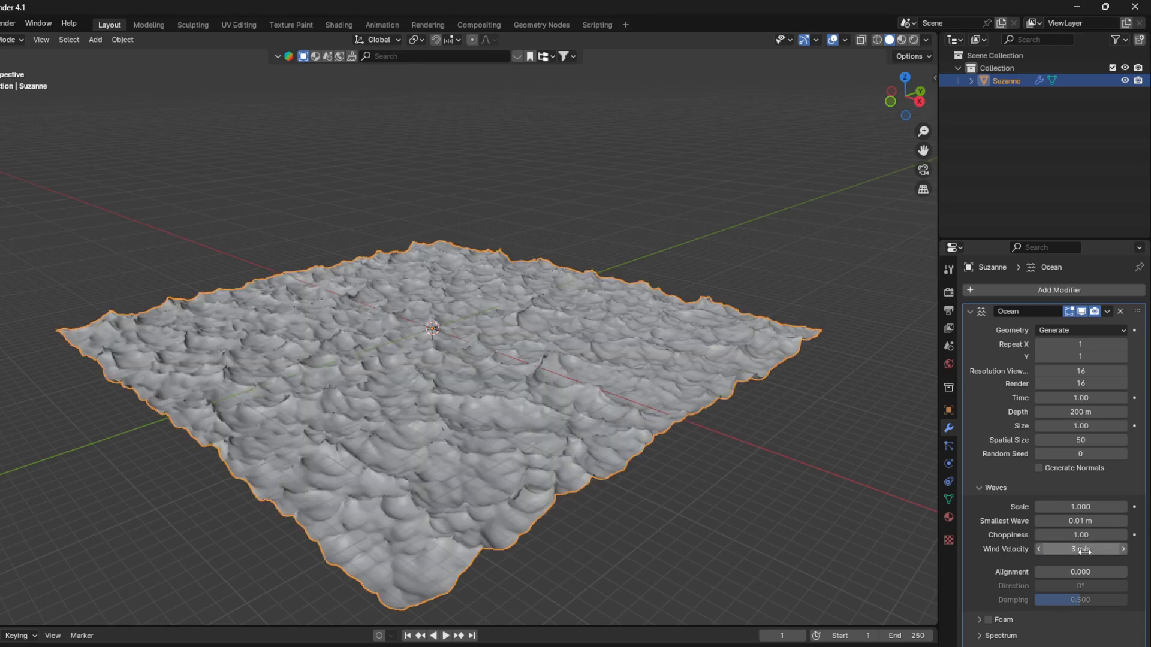
left_click(1084, 550)
type("4")
key("Return")
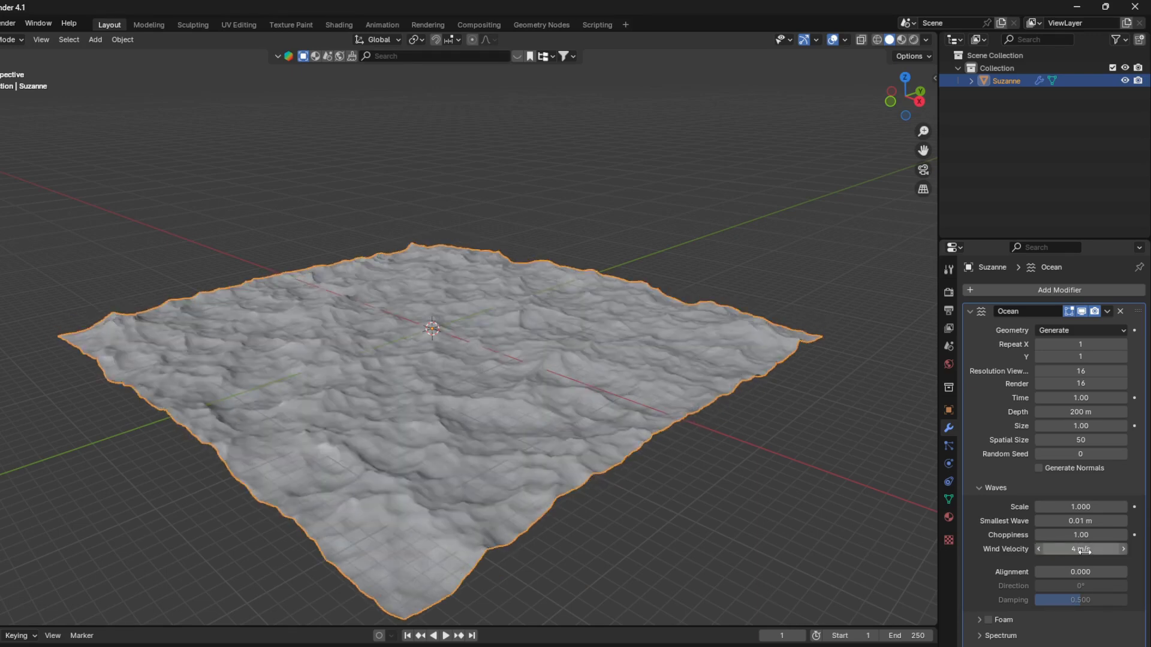
left_click(1086, 552)
type("5")
key("Return")
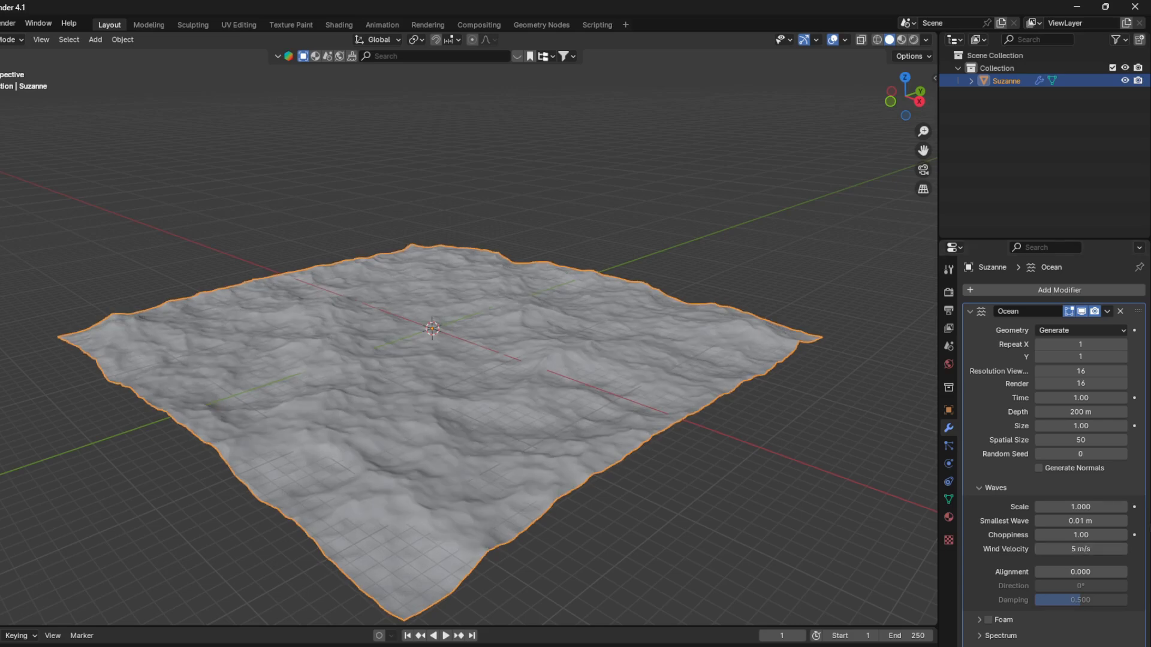
Step: Zoom in and orbit to a low view along the ocean's Y axis
scroll(638, 324, "up", 4)
middle_click_drag(637, 323, 527, 354)
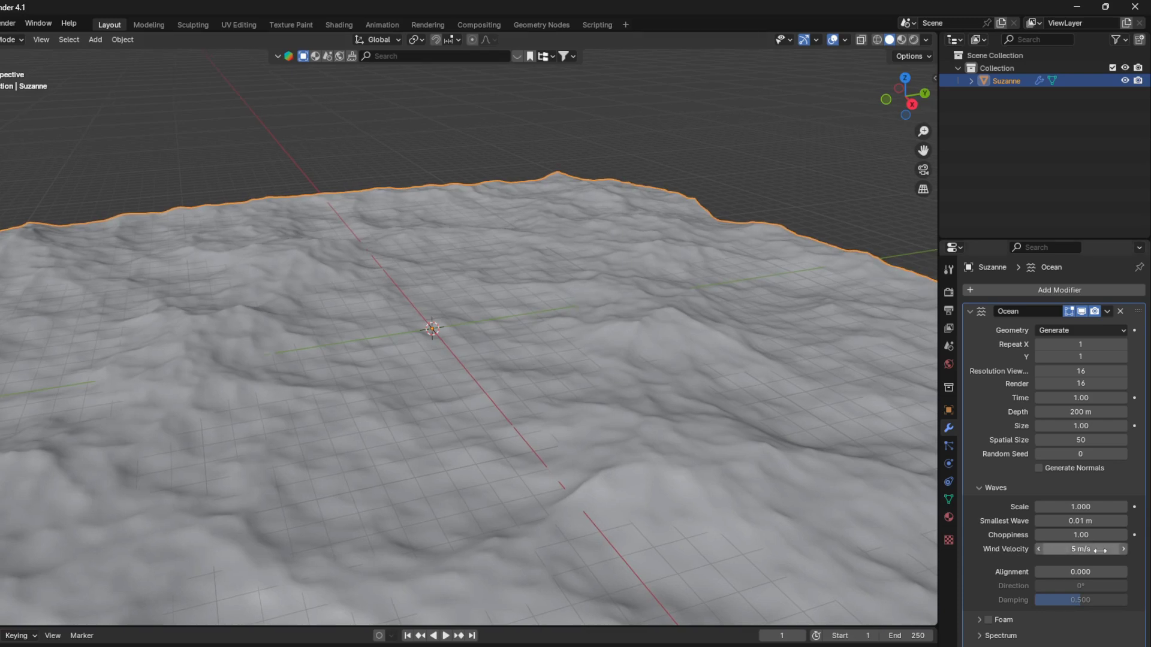
middle_click_drag(714, 515, 639, 450)
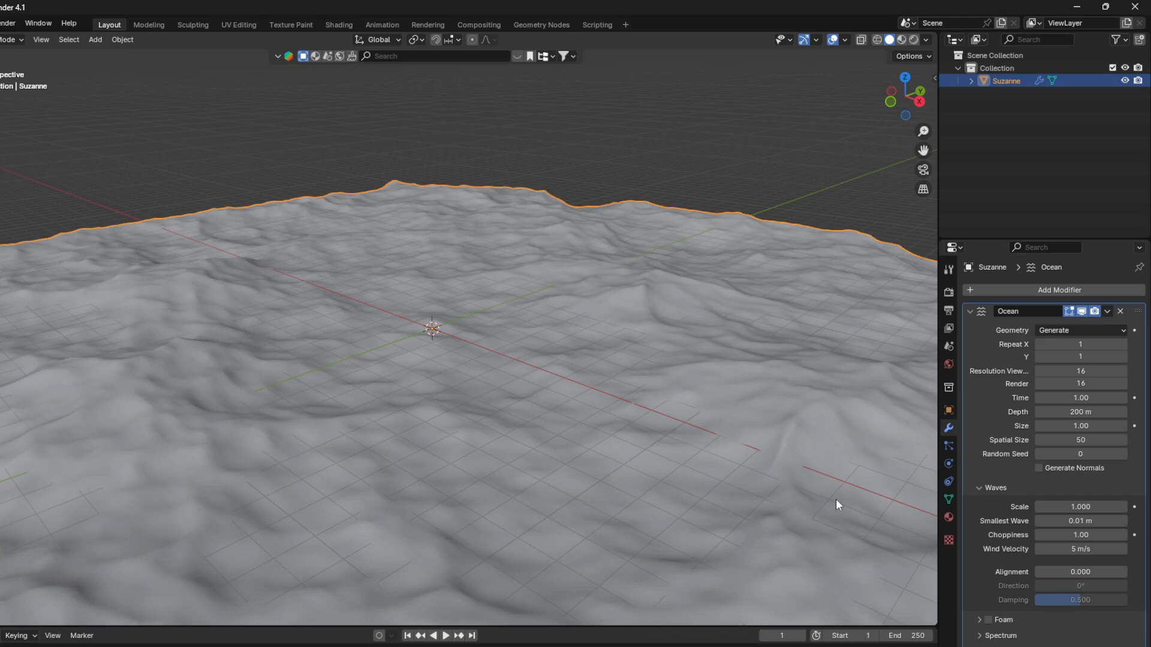
middle_click_drag(838, 505, 625, 368)
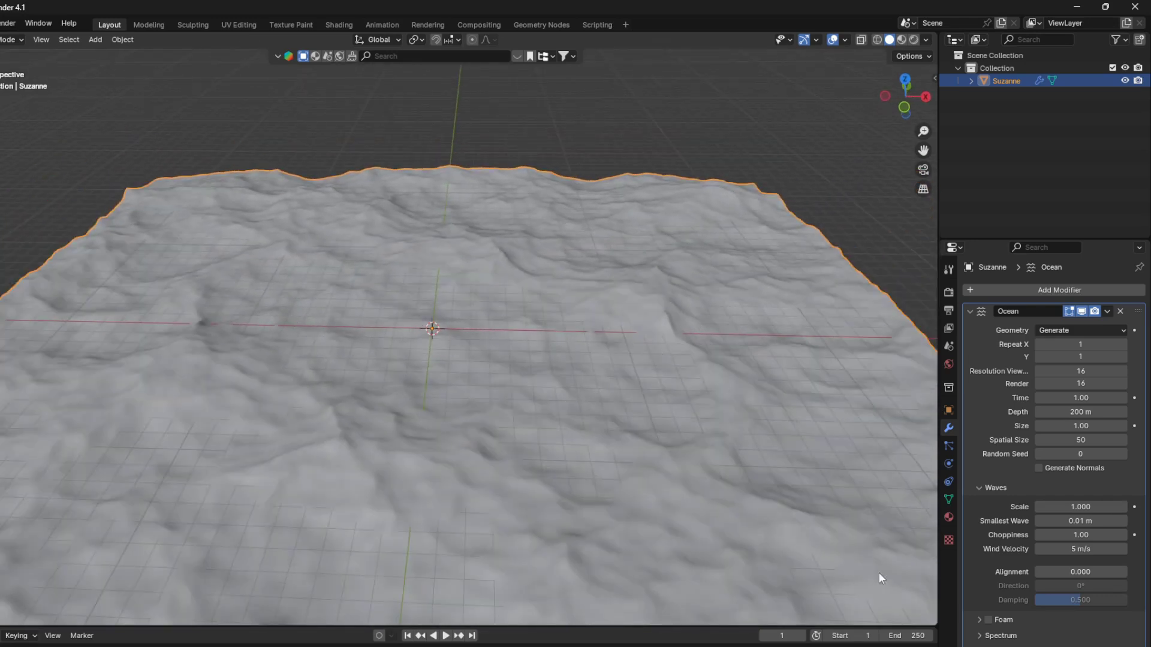
Step: Set the wave Alignment to 0.3
left_click(1084, 573)
type("0.3")
key("Return")
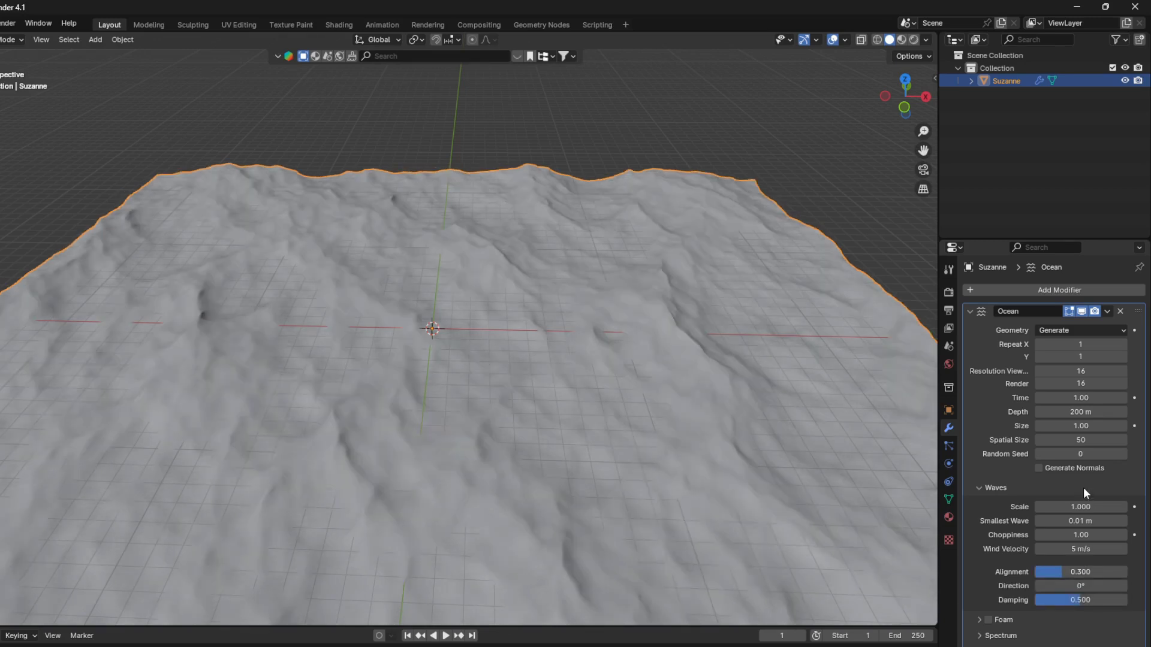
Step: Drive the ocean Time with the expression #frame/20
left_click(1107, 400)
key("BackSpace")
type("#frame/20")
key("Return")
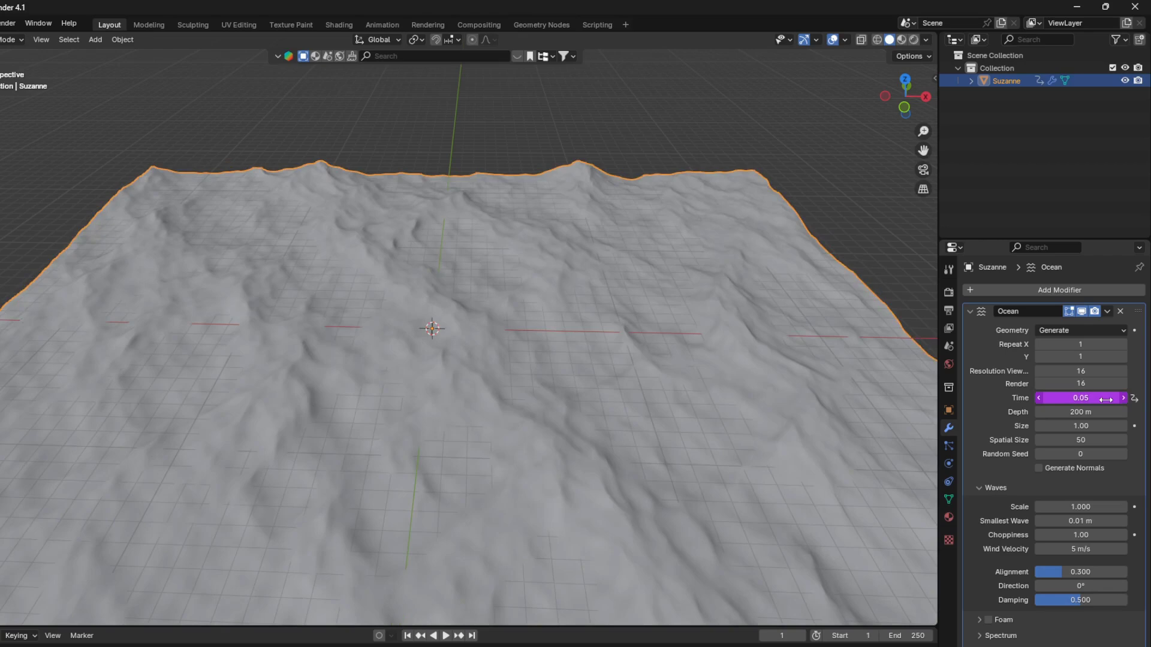
Step: Play the animation to preview the moving waves, then stop playback
key("space")
middle_click_drag(754, 415, 726, 348)
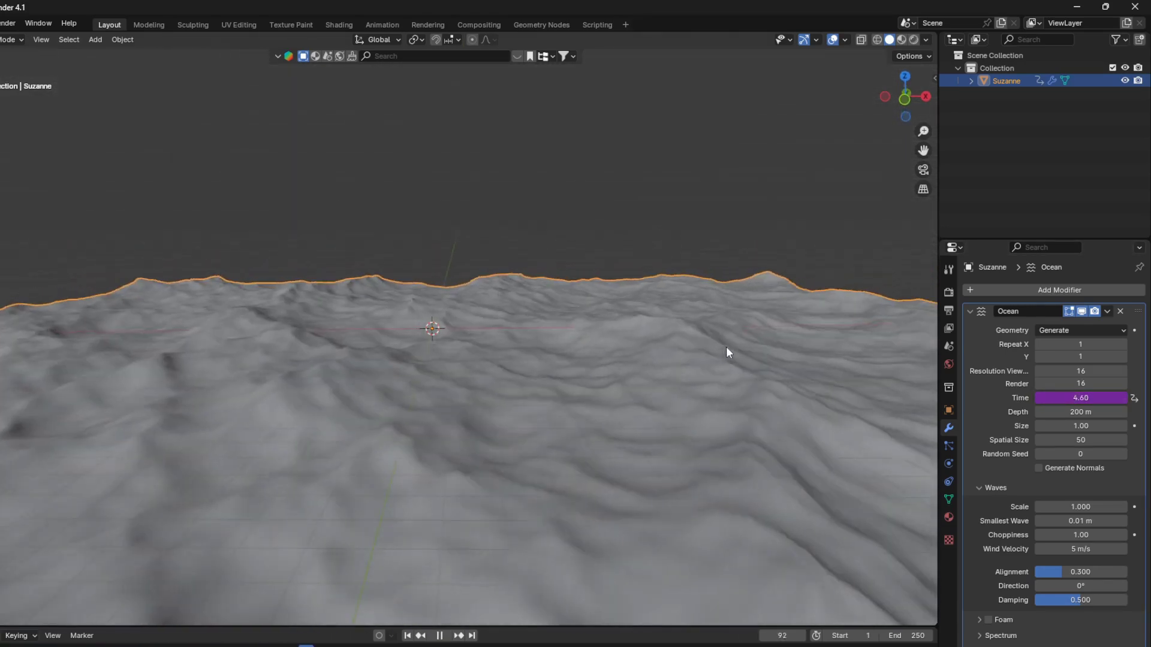
key("space")
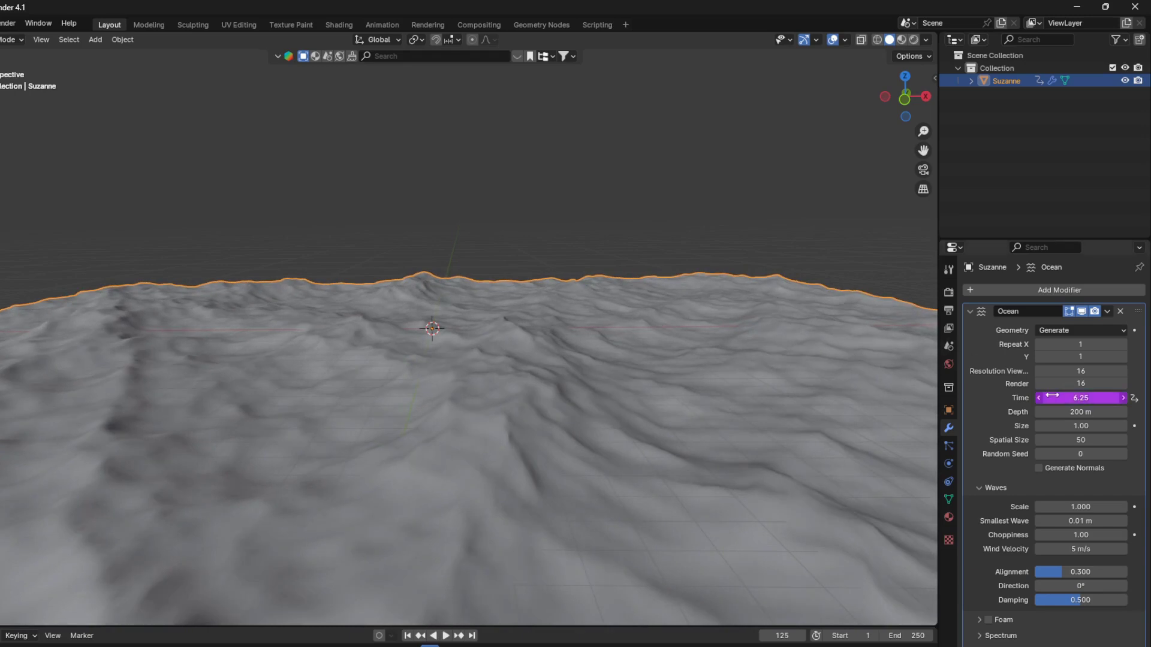
Step: Remove the driver from Time and reset Alignment to 0
key("ctrl+alt+d")
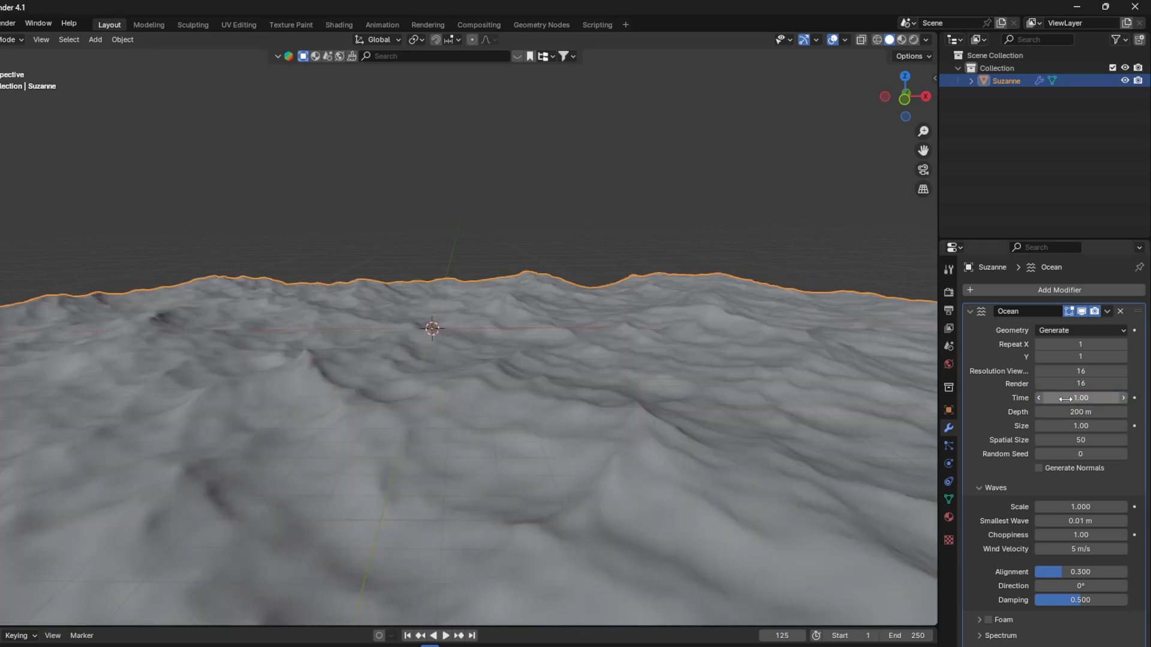
left_click(1084, 569)
key("BackSpace")
type("0")
key("Return")
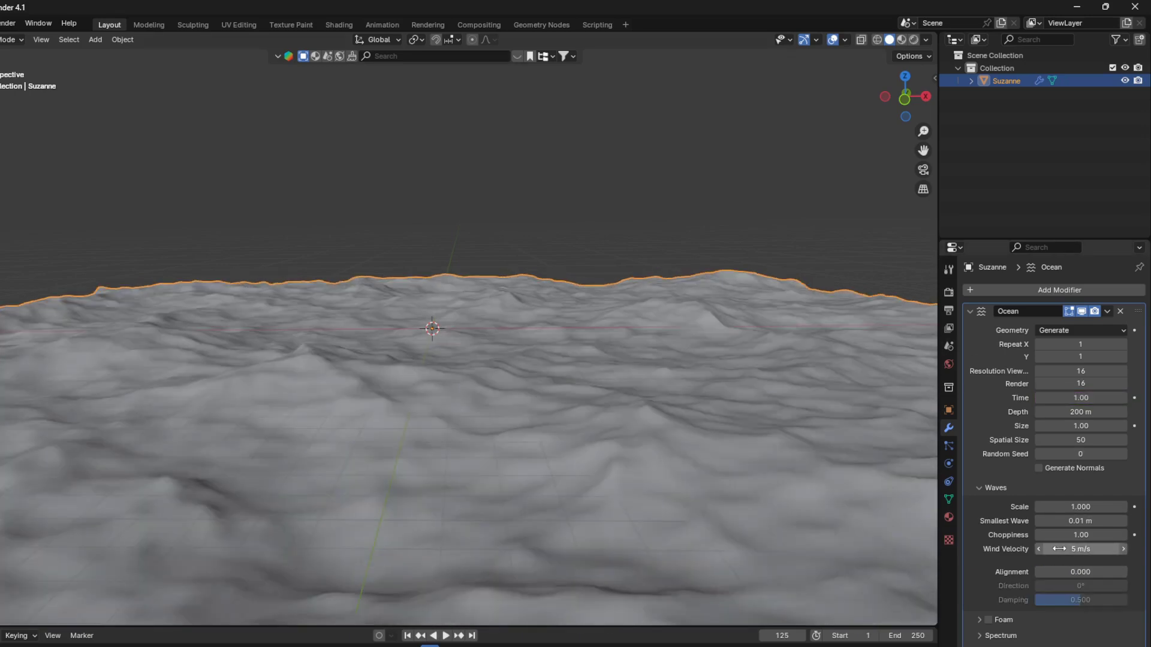
Step: Set the ocean Time to a fixed 0 and view the ocean from above
left_click(1089, 399)
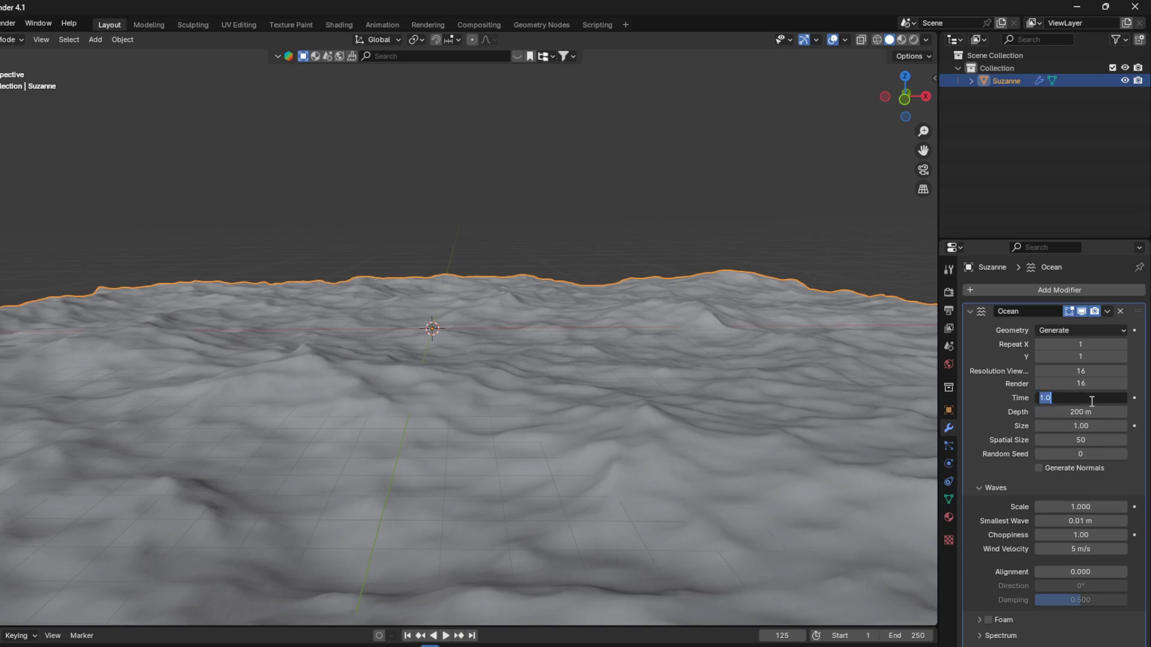
key("BackSpace")
type("0")
key("Return")
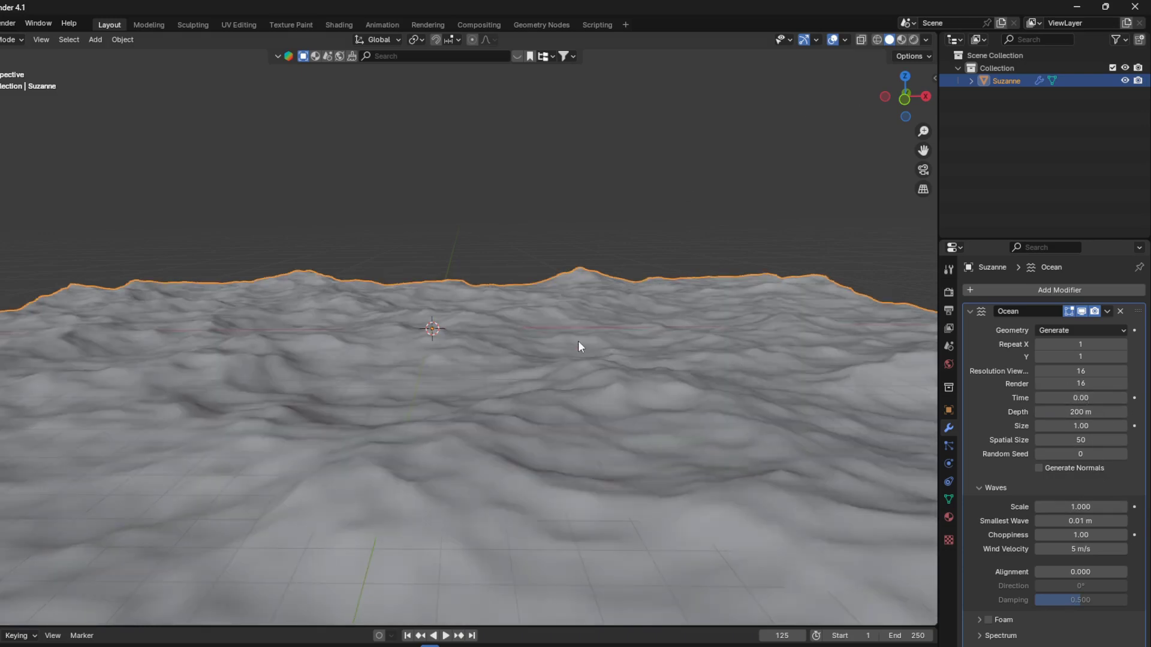
middle_click_drag(574, 408, 572, 439)
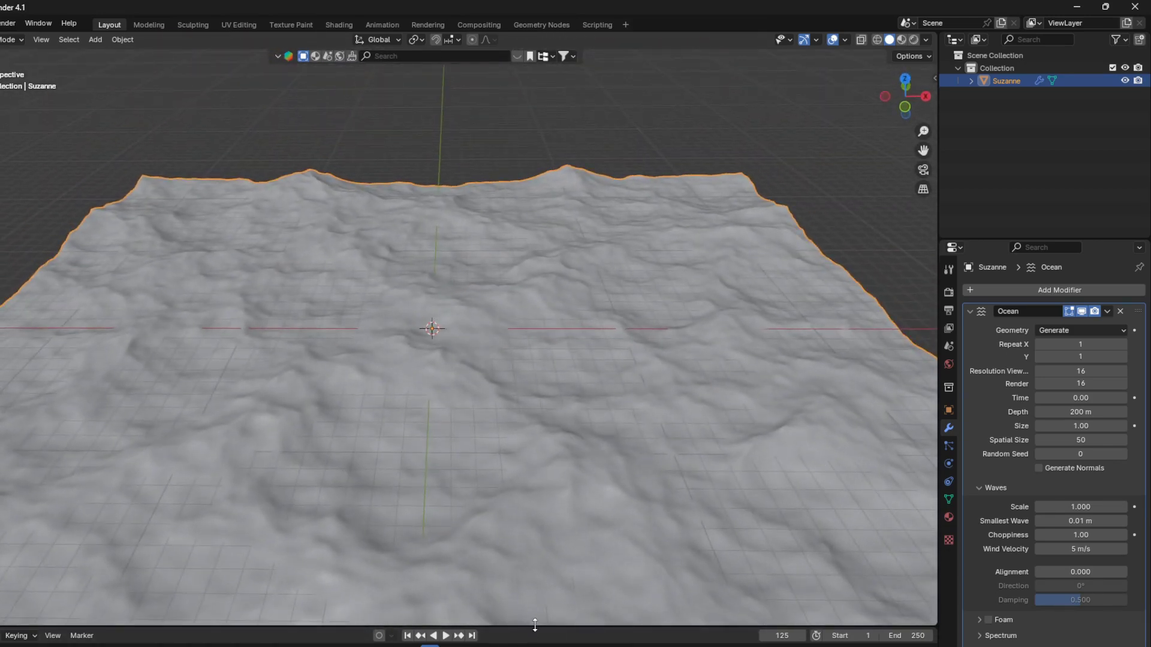
Step: Enlarge the Timeline below the 3D view and jump to frame 1
left_click_drag(527, 627, 579, 502)
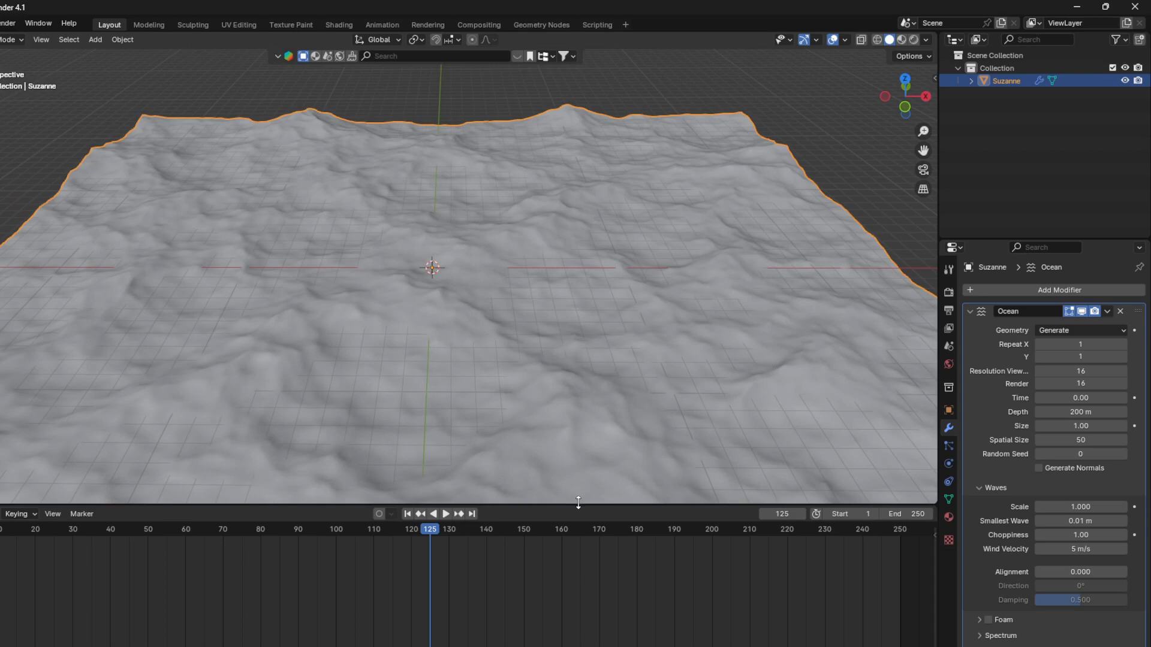
key("shift+Left")
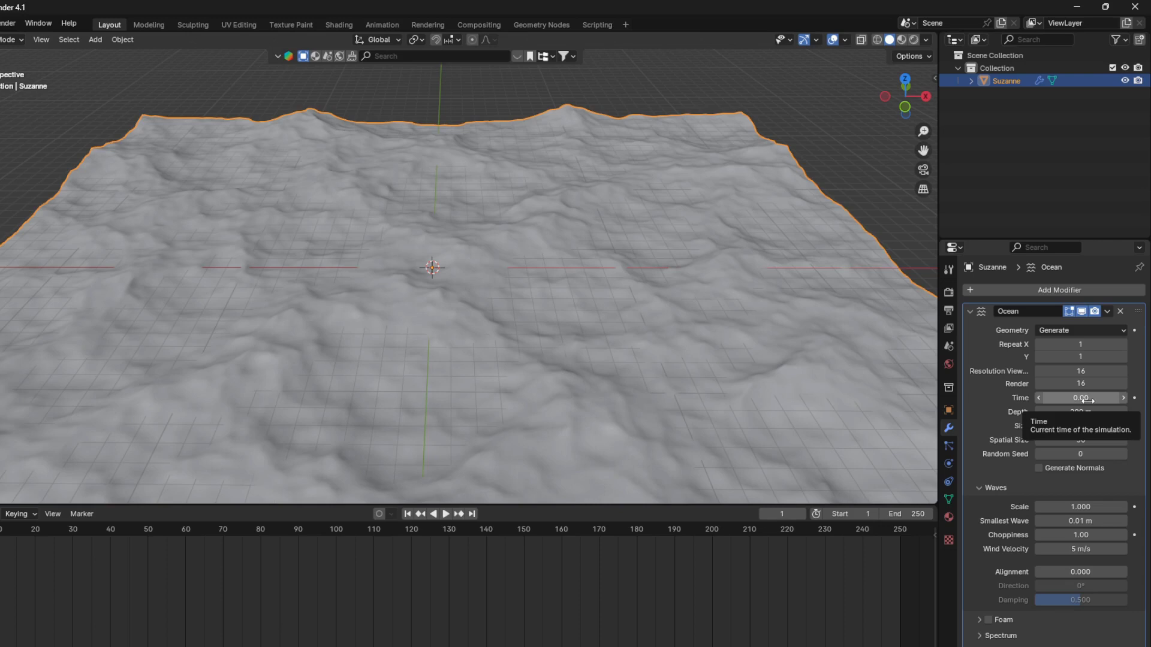
Step: Keyframe Time at 0 on frame 1 and 5 on frame 250, then return to frame 1
key("i")
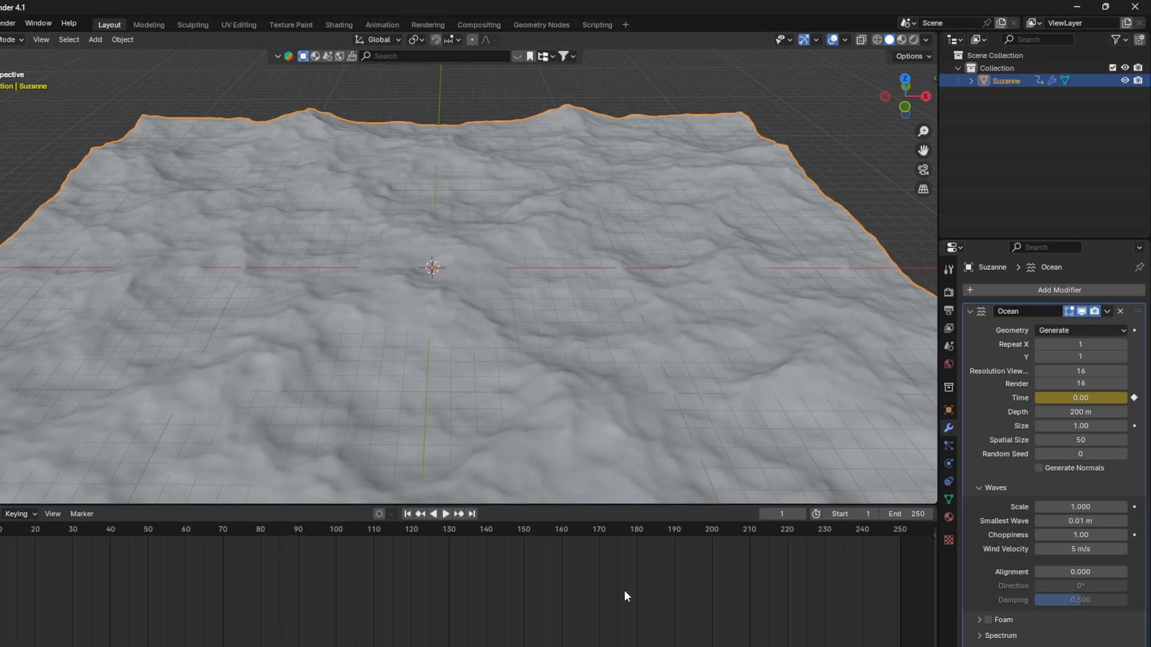
key("shift+Right")
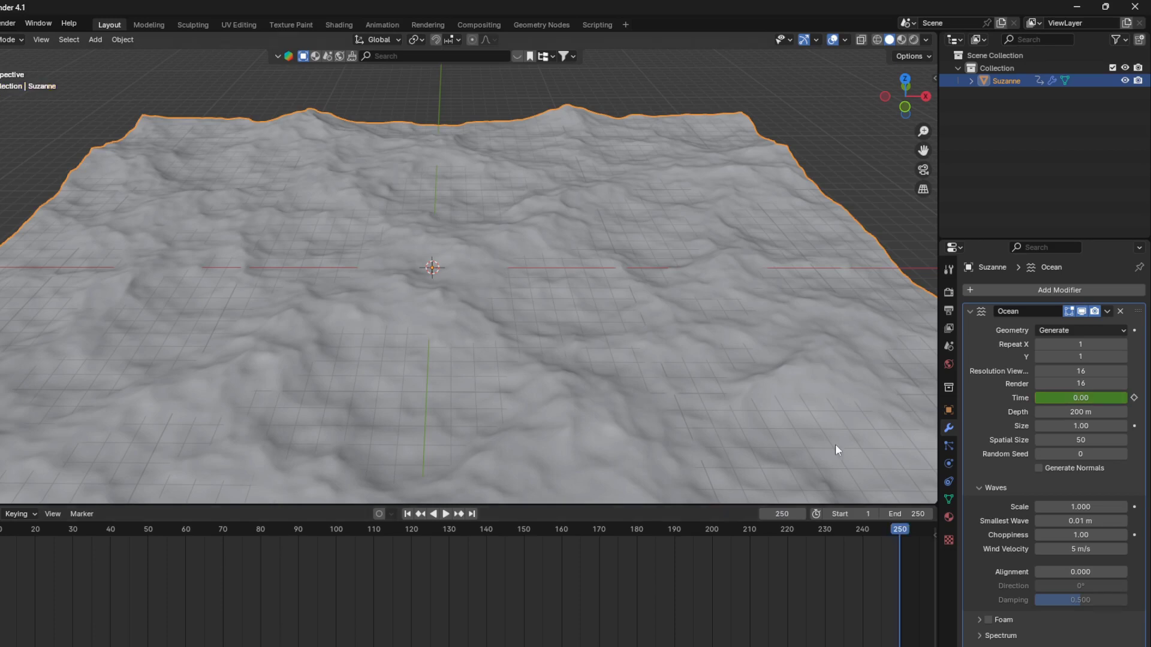
left_click(1081, 399)
key("BackSpace")
type("5")
key("Return")
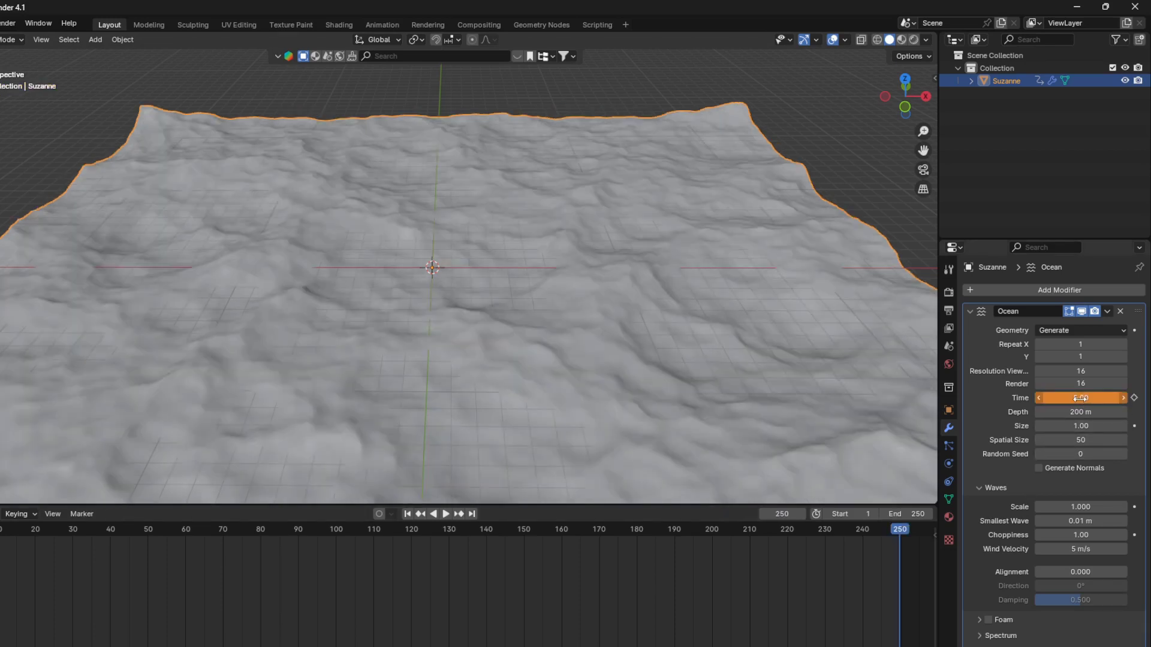
key("i")
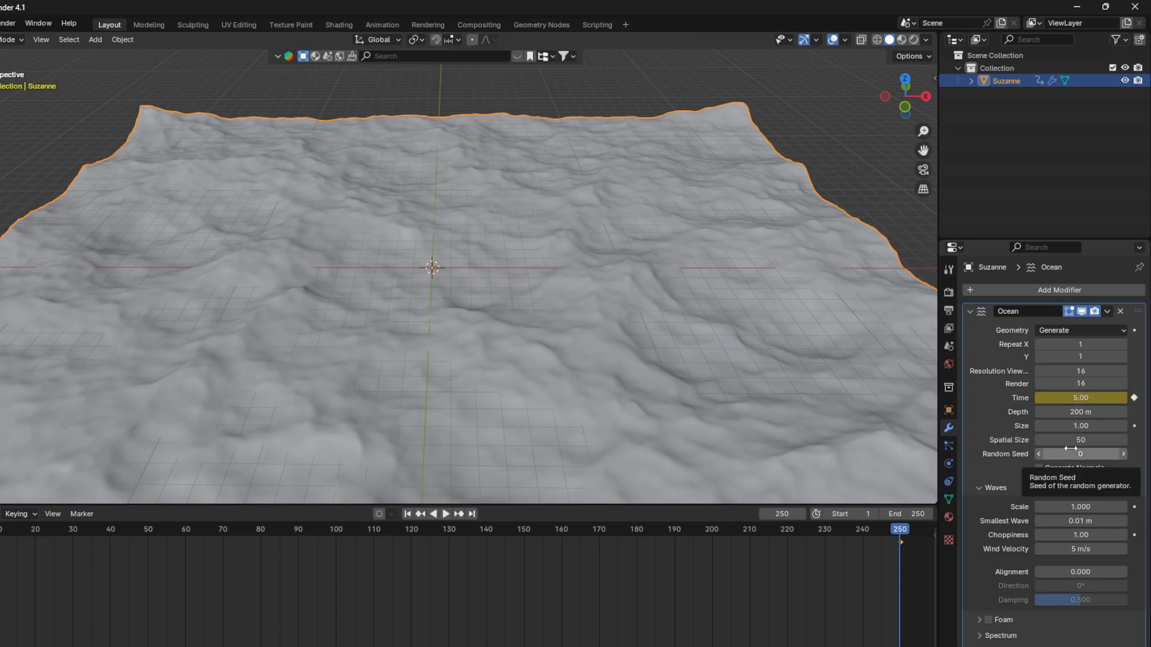
key("shift+Left")
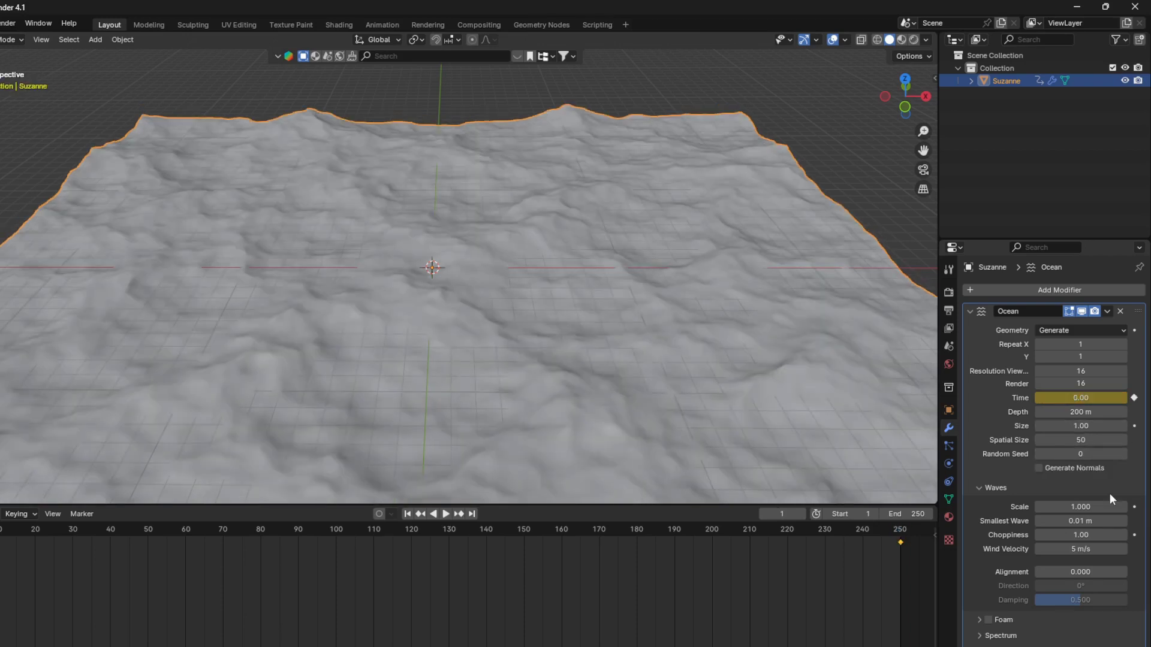
Step: Keyframe the Waves Scale at 0 on frame 1 and 1 on frame 250
left_click(1090, 507)
type("0")
key("Return")
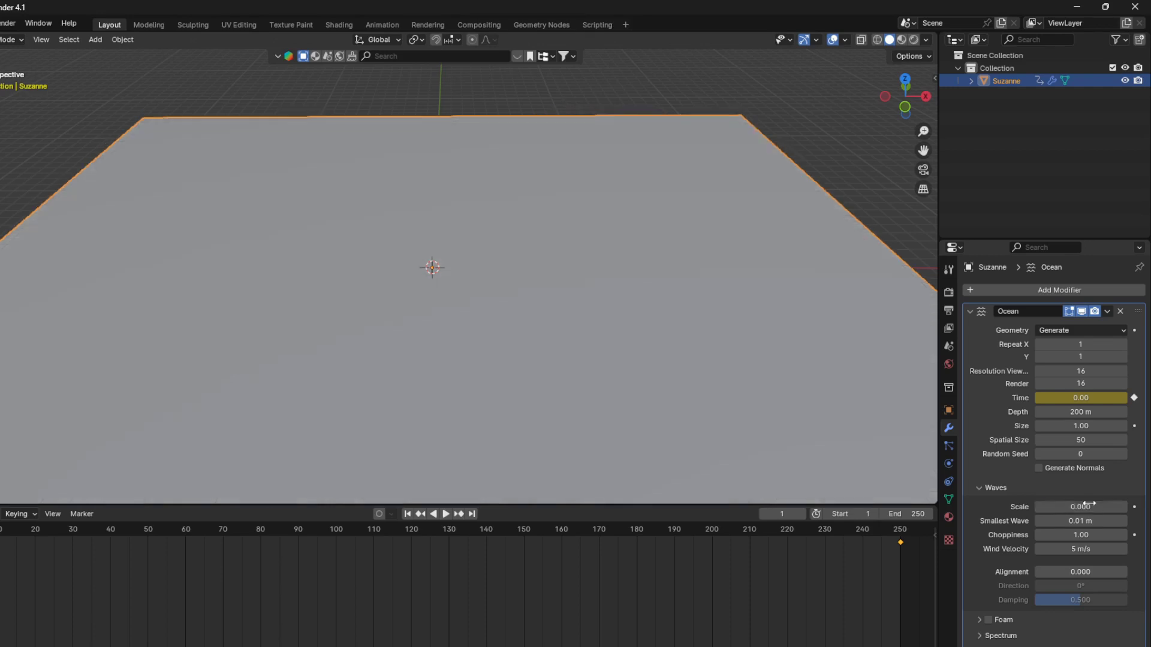
key("i")
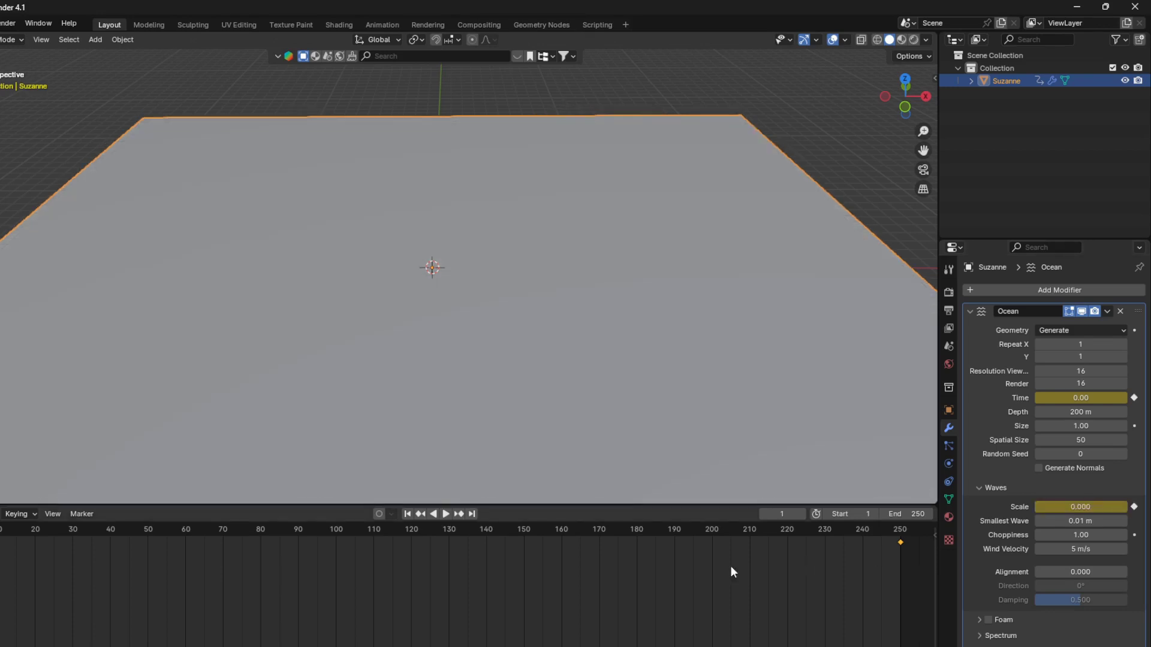
key("shift+Right")
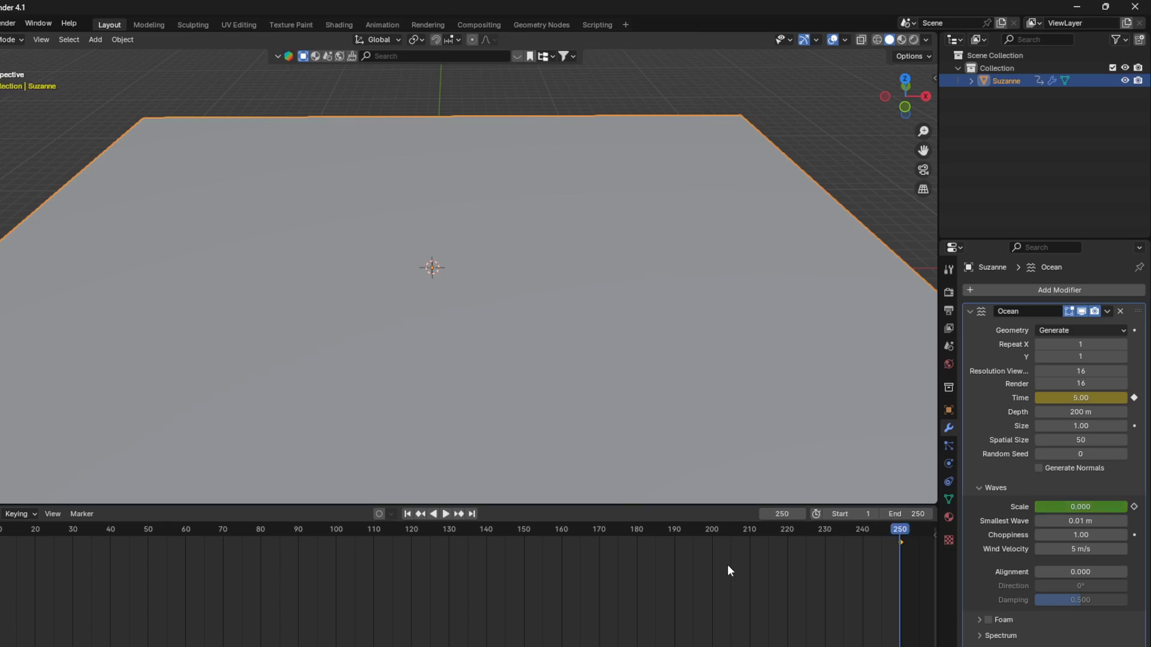
double_click(1086, 507)
type("1")
key("Return")
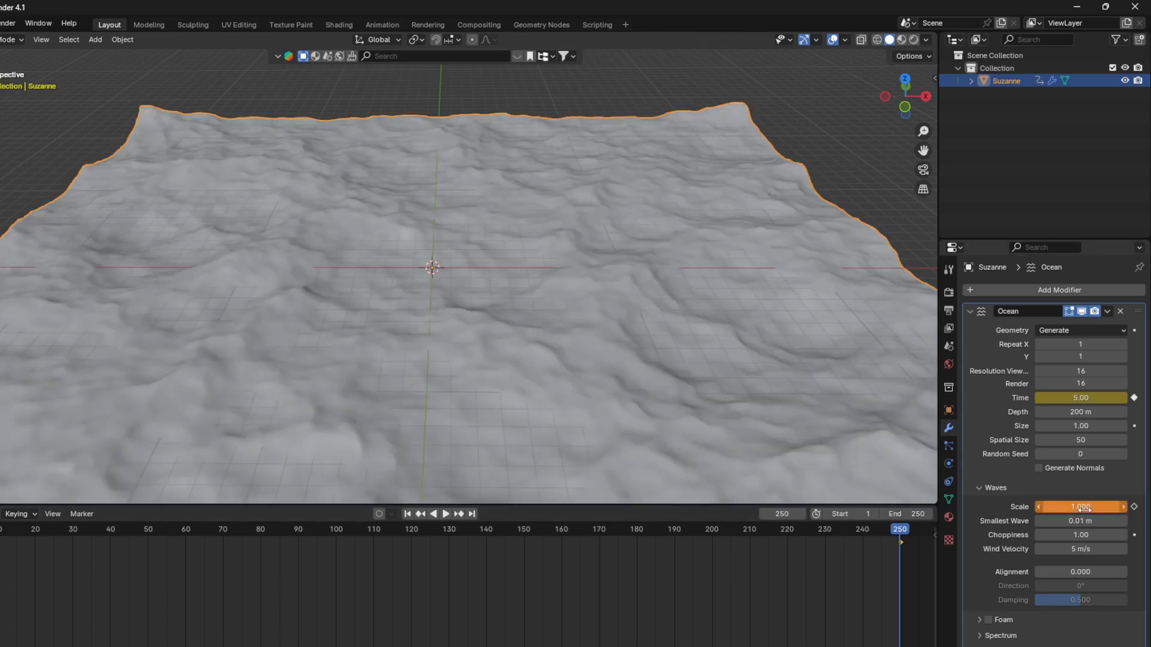
key("i")
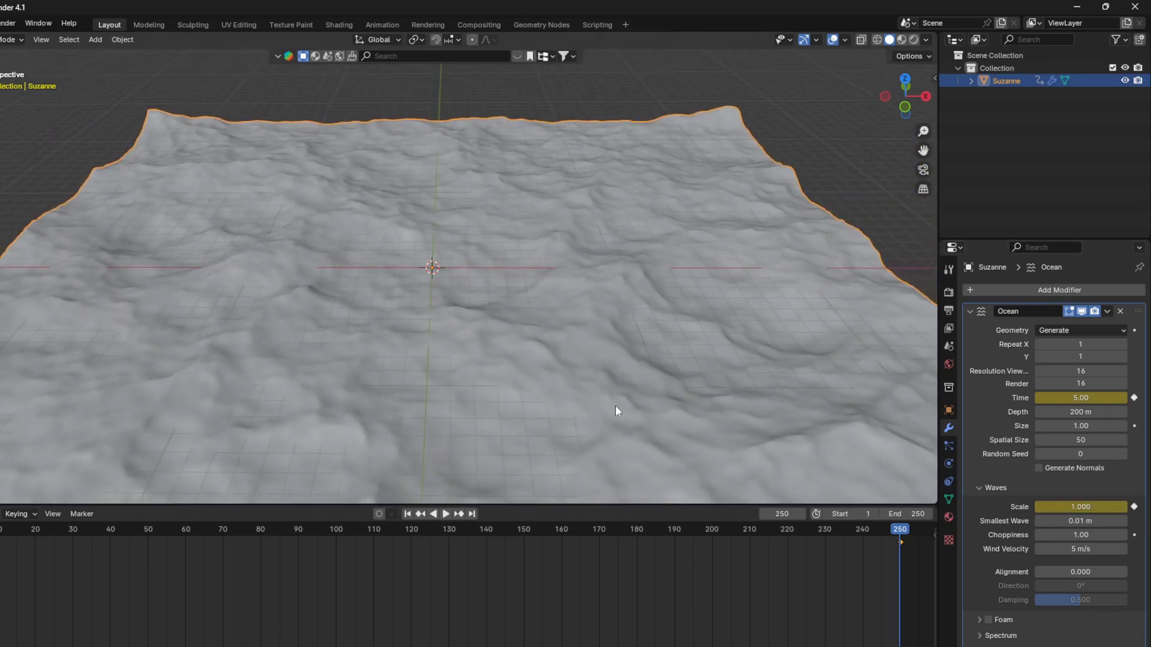
middle_click_drag(614, 418, 574, 350)
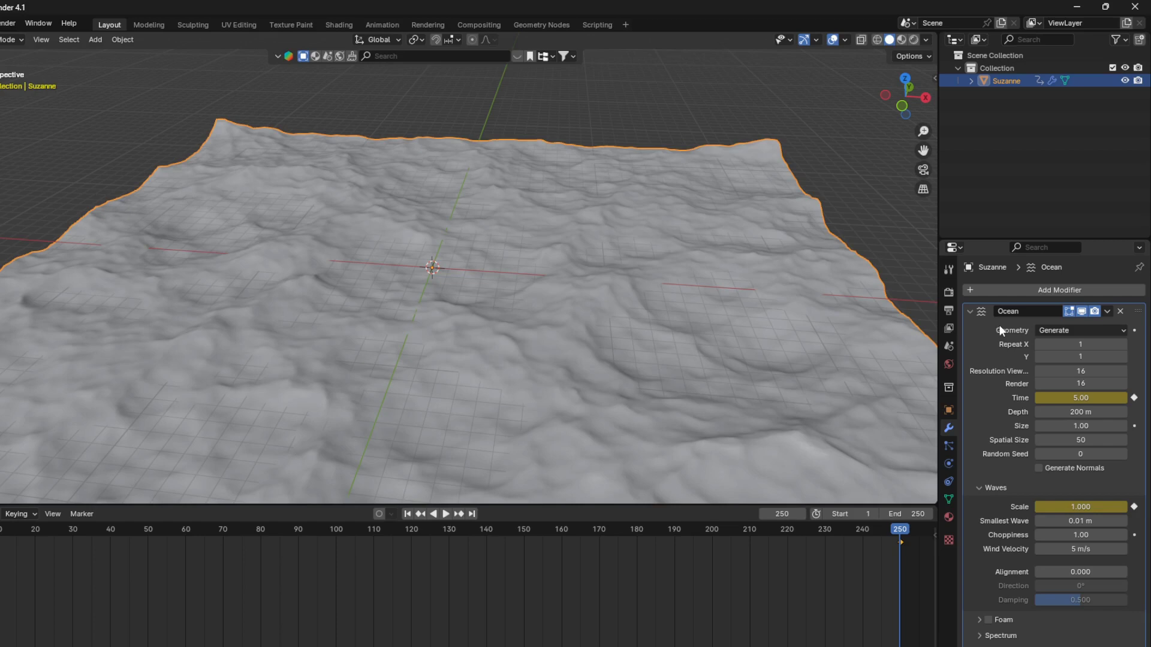
Step: Duplicate the Ocean modifier into Ocean.001 and set its Geometry to Displace
left_click(970, 312)
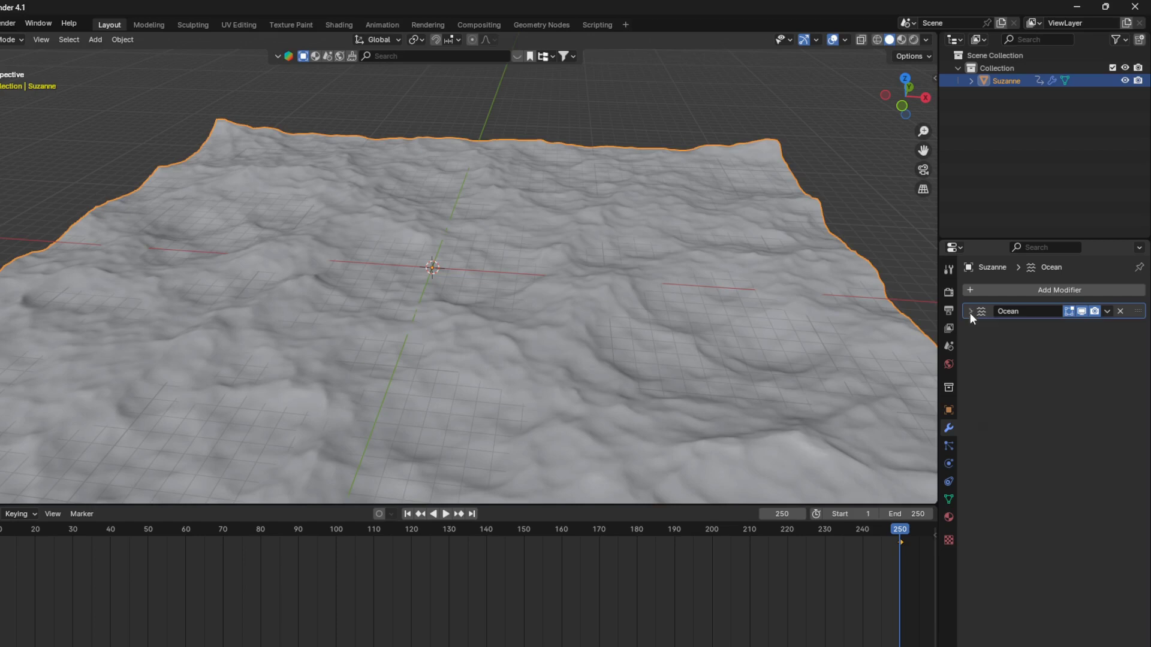
left_click(1107, 311)
left_click(1056, 338)
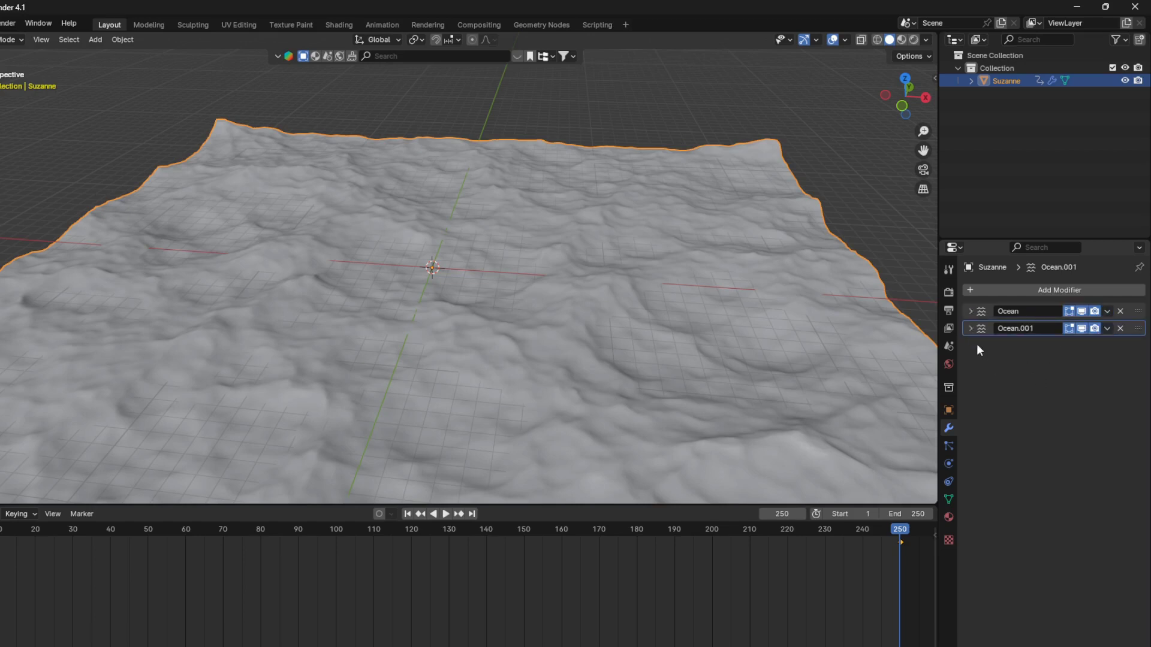
left_click(970, 329)
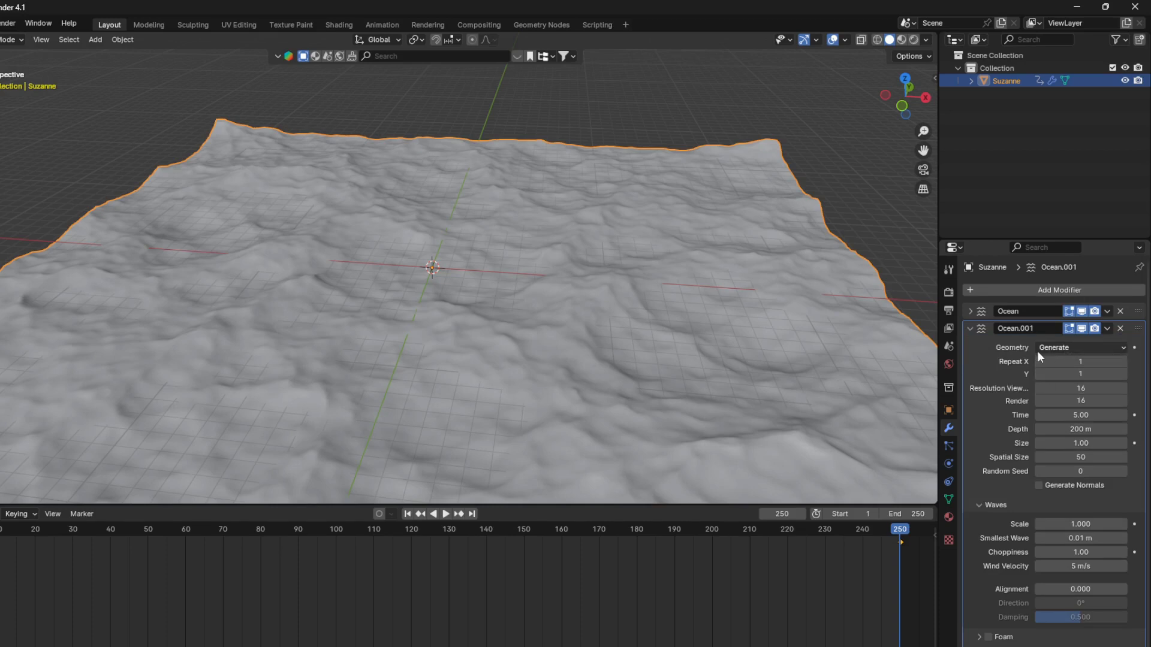
left_click(1111, 349)
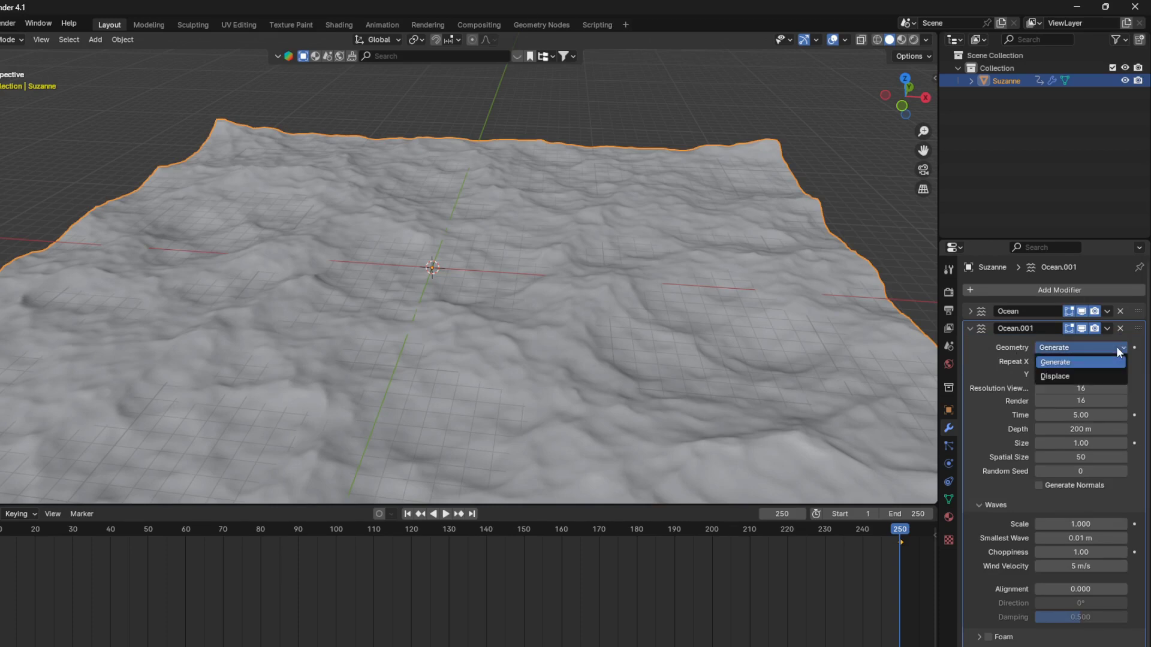
left_click(1067, 376)
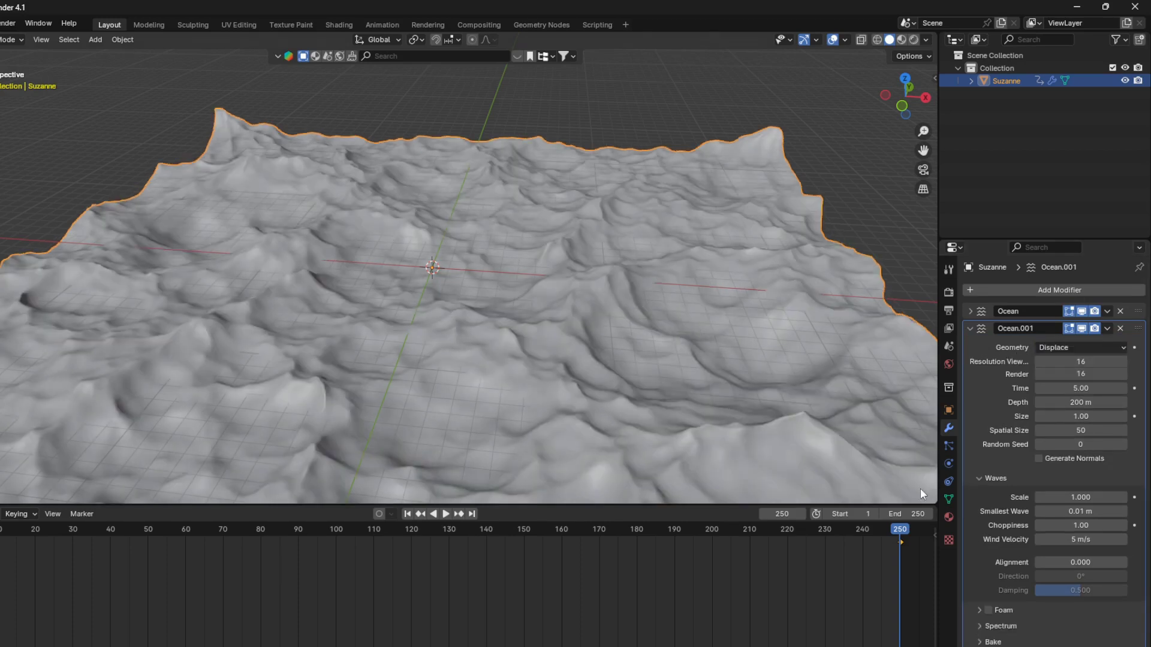
Step: Keyframe Ocean.001's Time at 5.00 on frame 1 and enter 10 on frame 250
key("shift+Left")
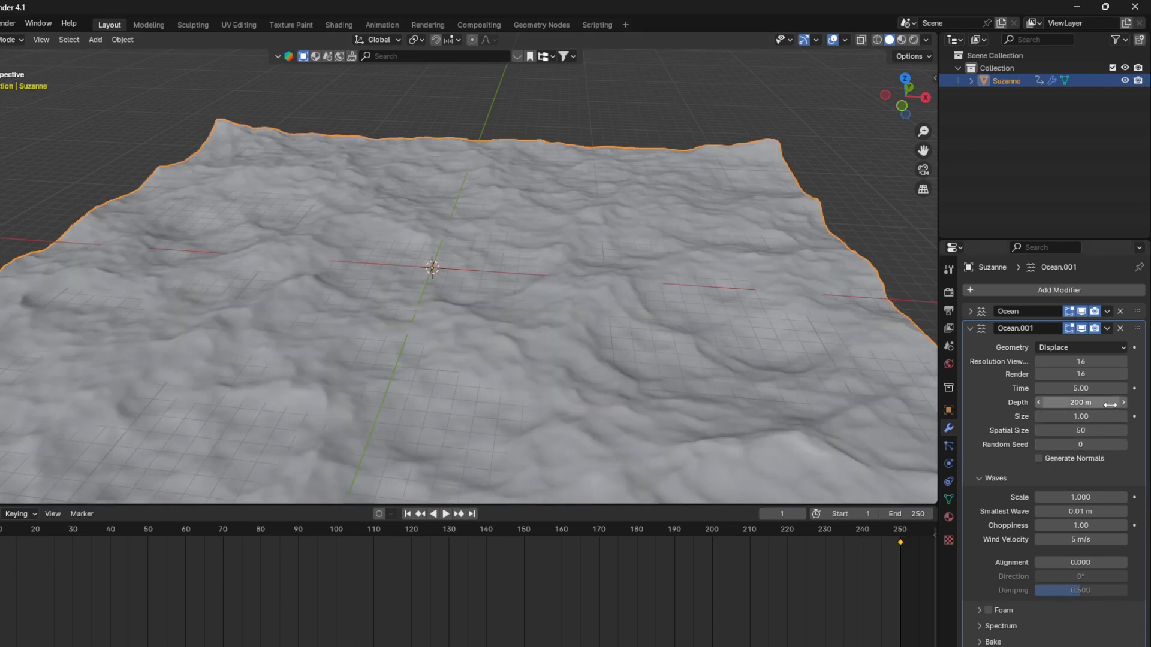
left_click(1099, 389)
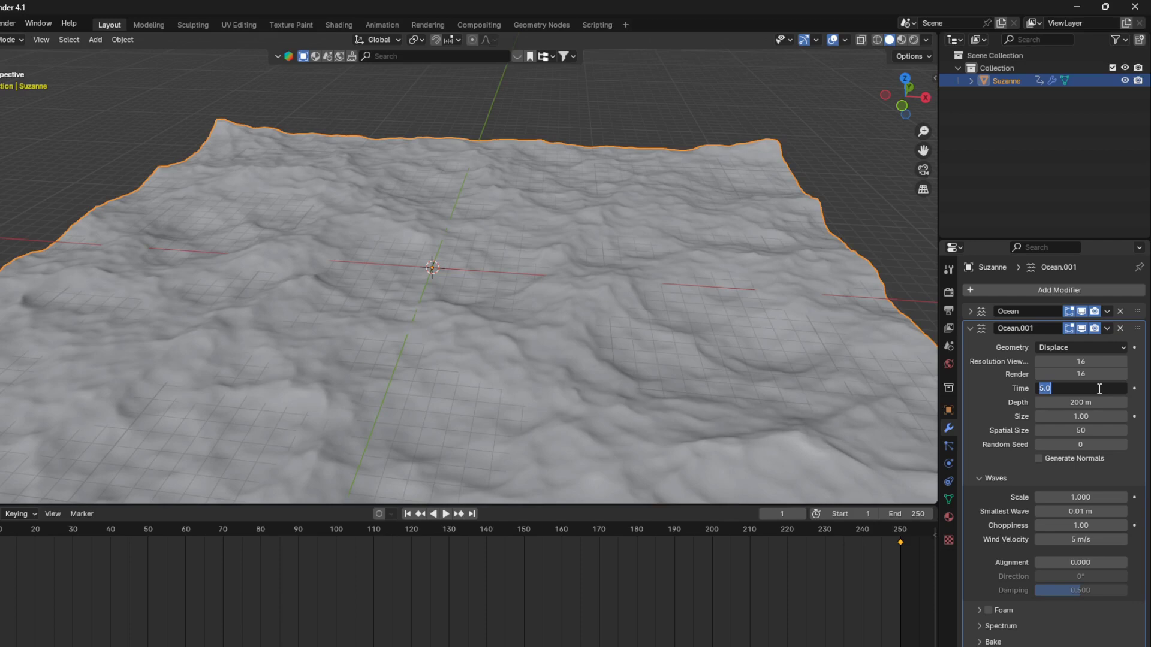
key("Escape")
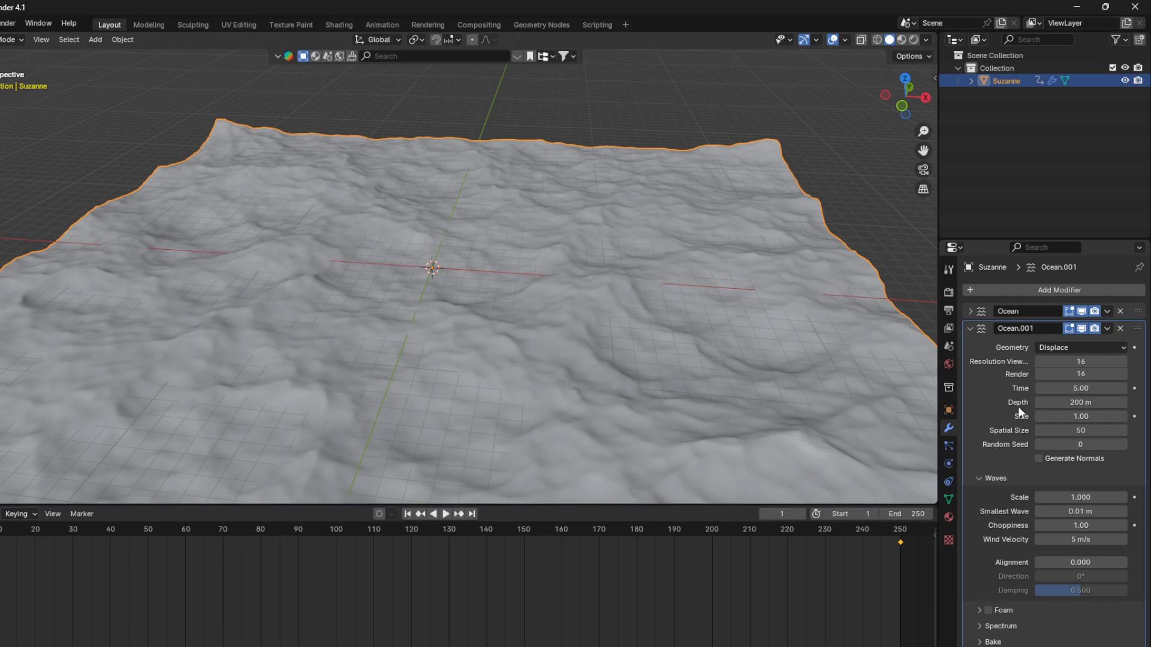
key("i")
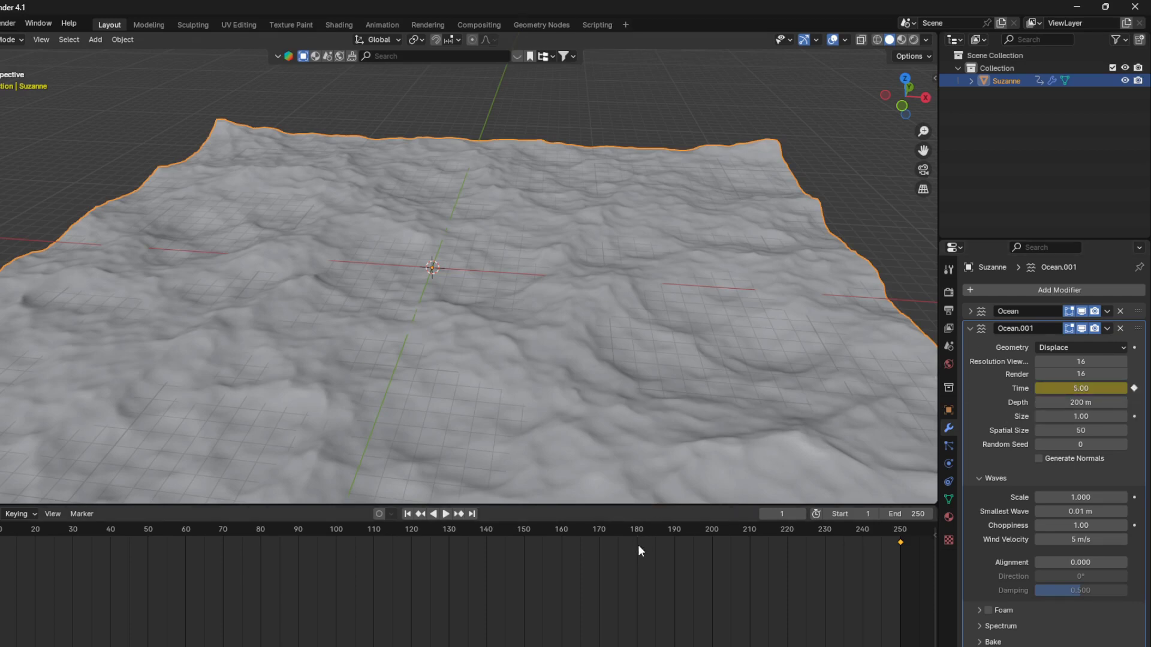
key("shift+Right")
left_click(1094, 387)
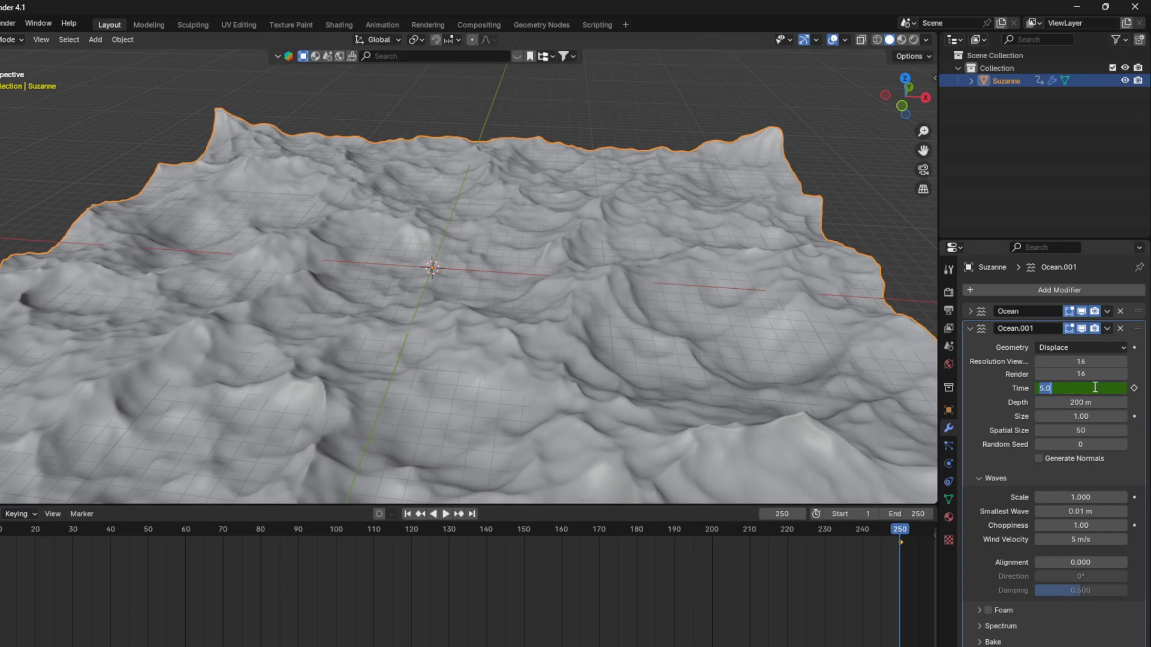
type("10")
key("Return")
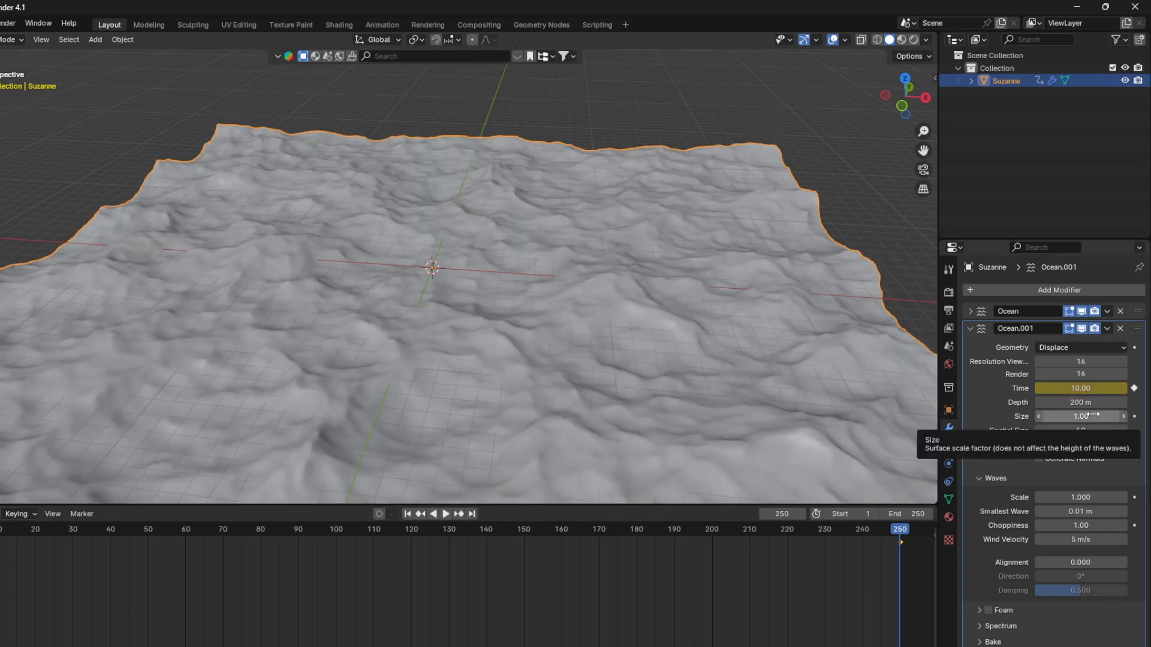
Step: Keyframe Ocean.001's Waves Scale at 1.000 on frame 1 and 0 on frame 250
key("shift+Left")
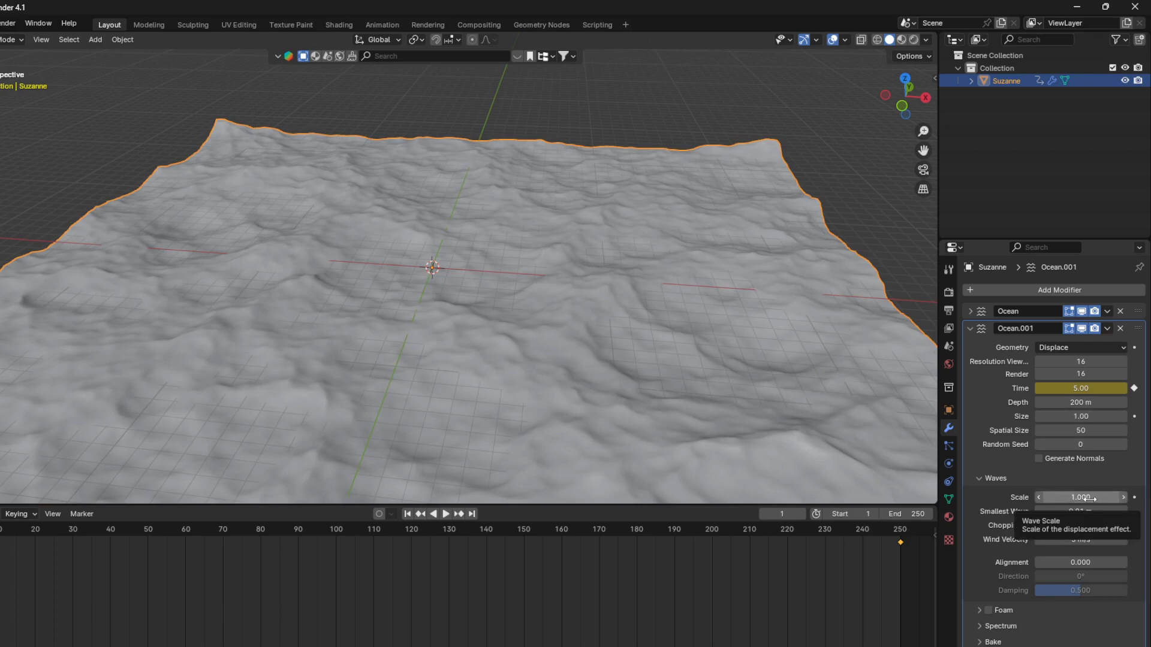
key("i")
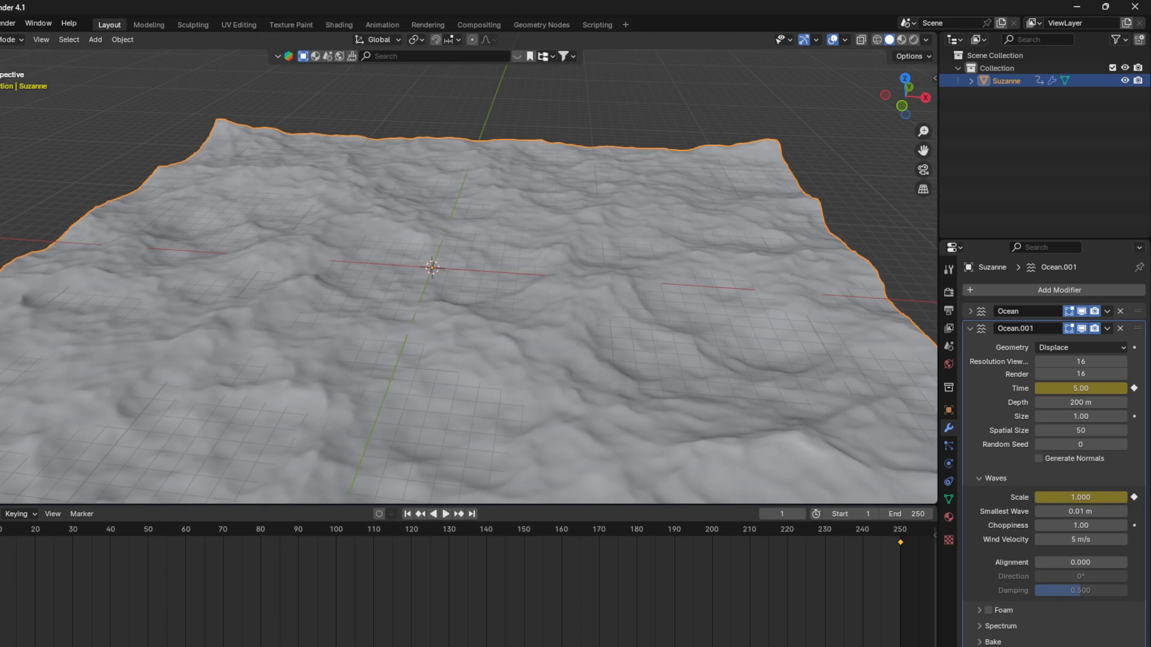
key("shift+Right")
left_click(1077, 497)
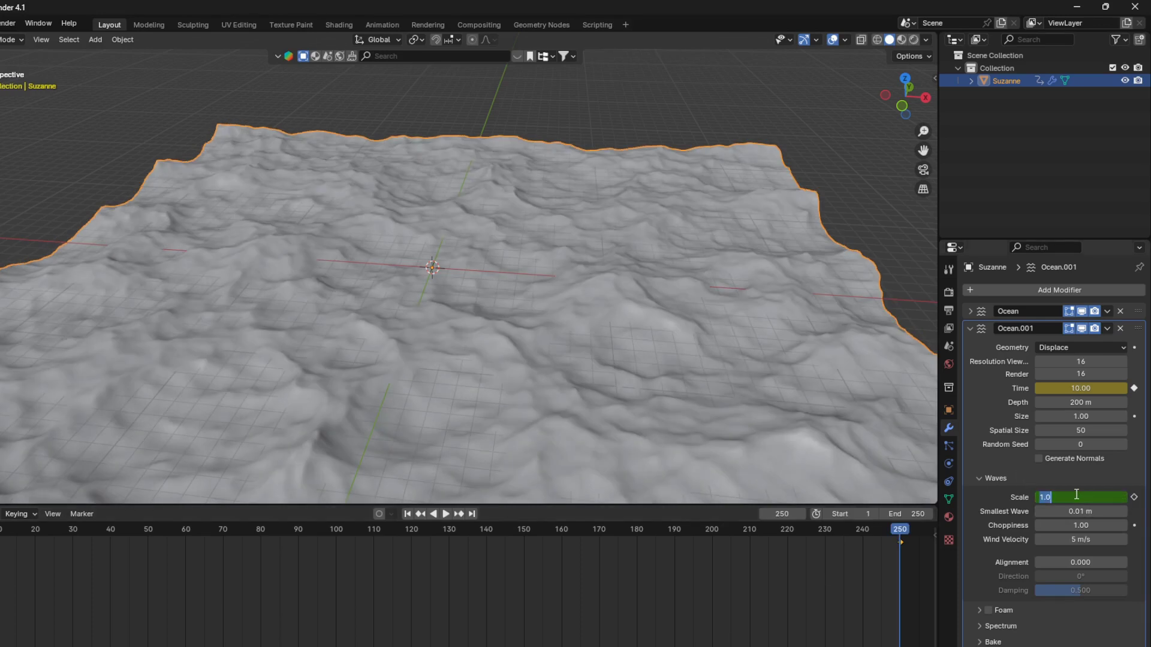
type("0")
key("Return")
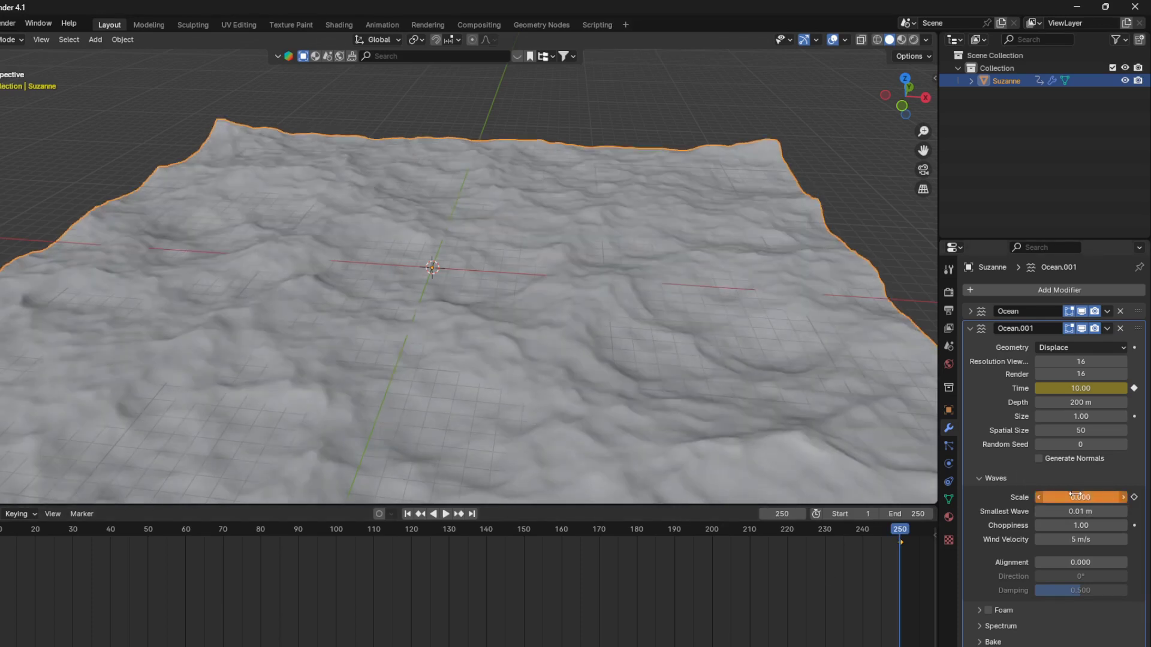
key("i")
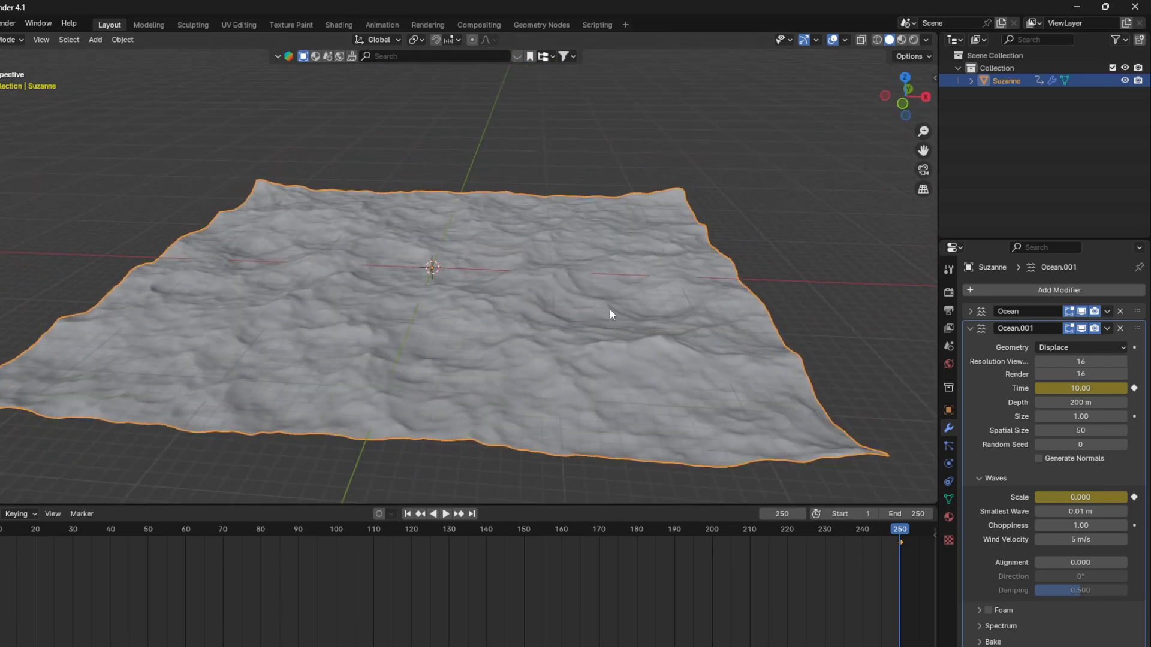
Step: At frame 215, bring up the Interpolation Mode choices for the keyframes from the timeline's context menu
middle_click_drag(609, 314, 639, 308, "shift")
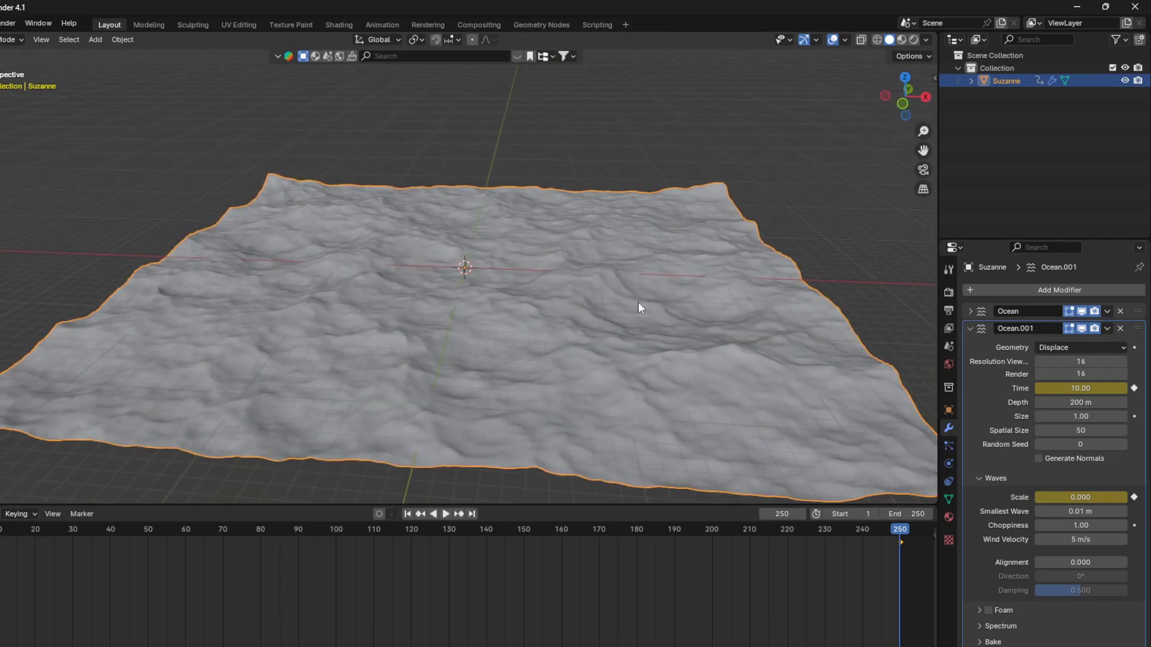
left_click_drag(886, 533, 769, 538)
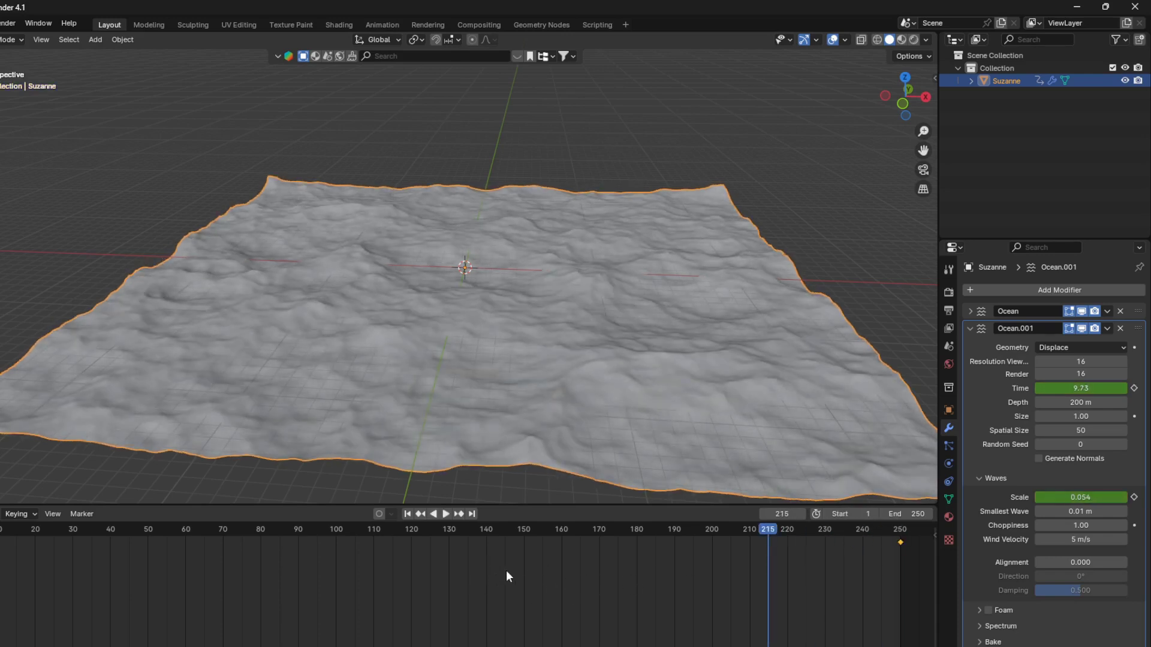
right_click(484, 561)
mouse_move(484, 560)
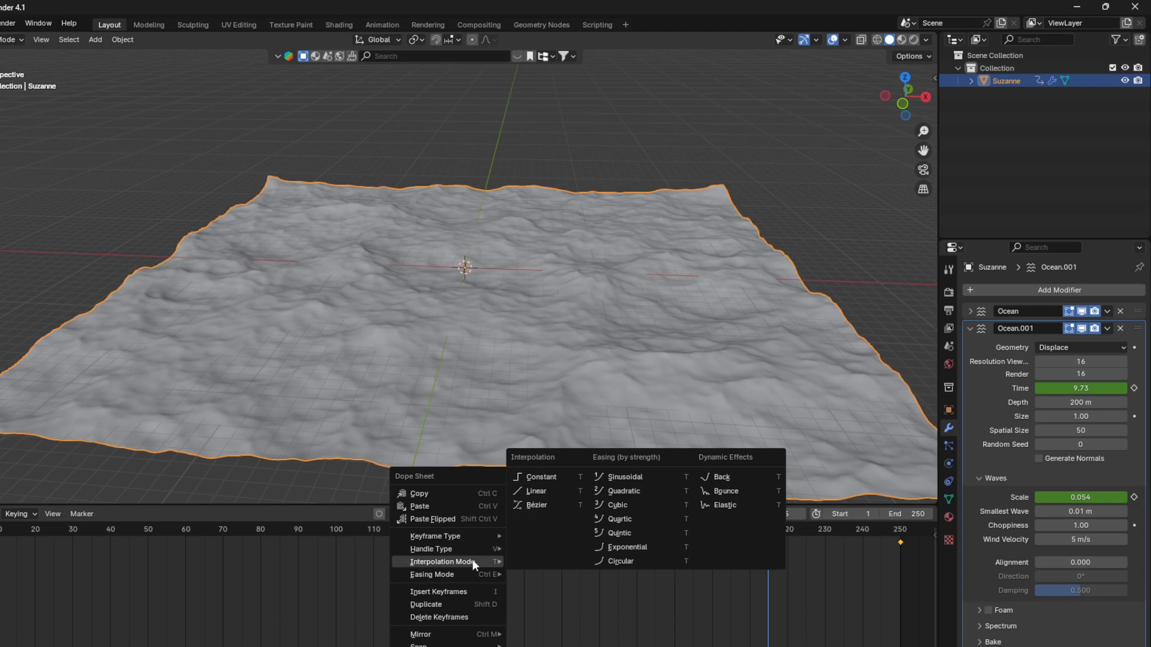
Step: Switch the Time and Scale keyframes to Linear interpolation, then play the ocean animation around frame 219
left_click(568, 490)
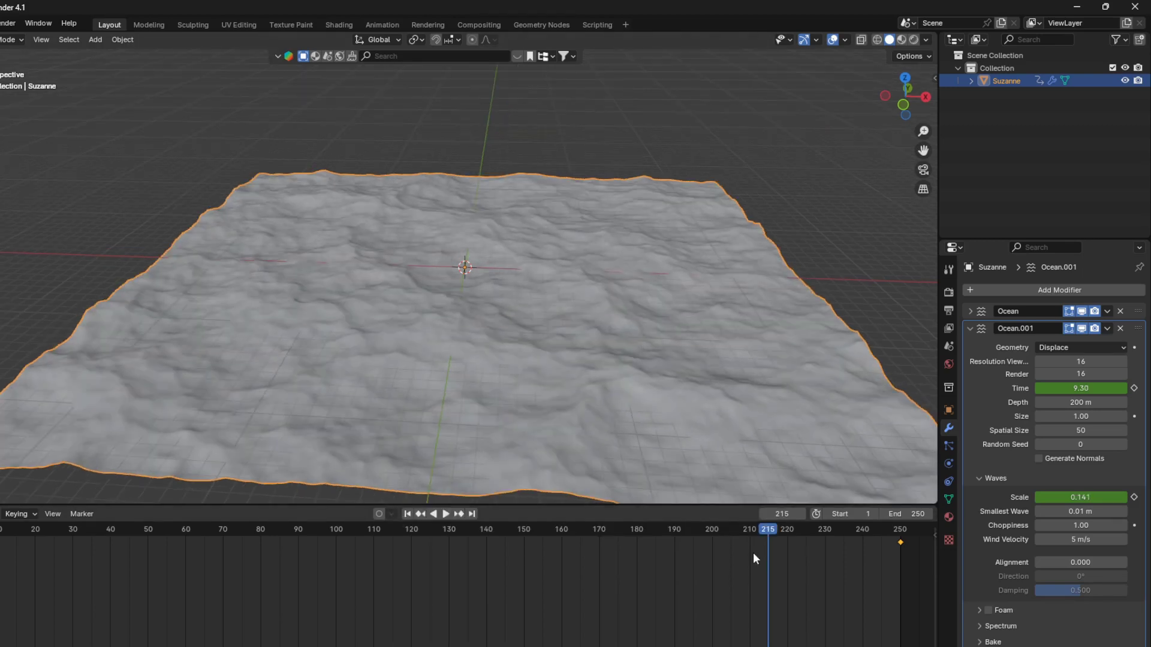
left_click_drag(753, 553, 868, 538)
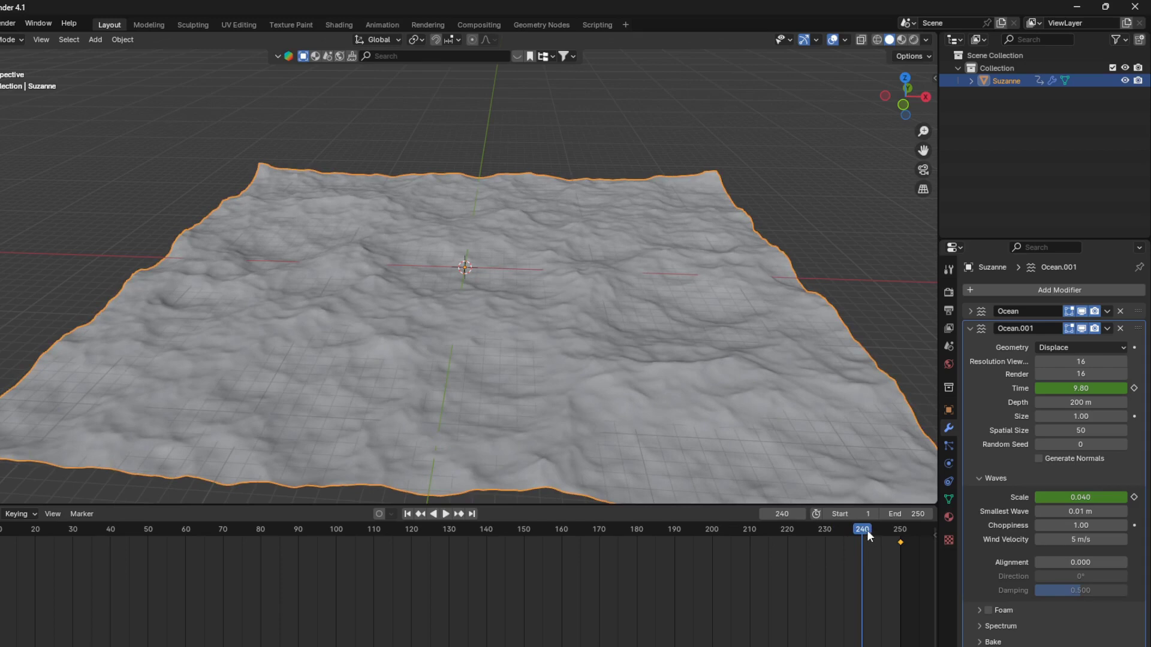
middle_click_drag(804, 474, 574, 374)
key("space")
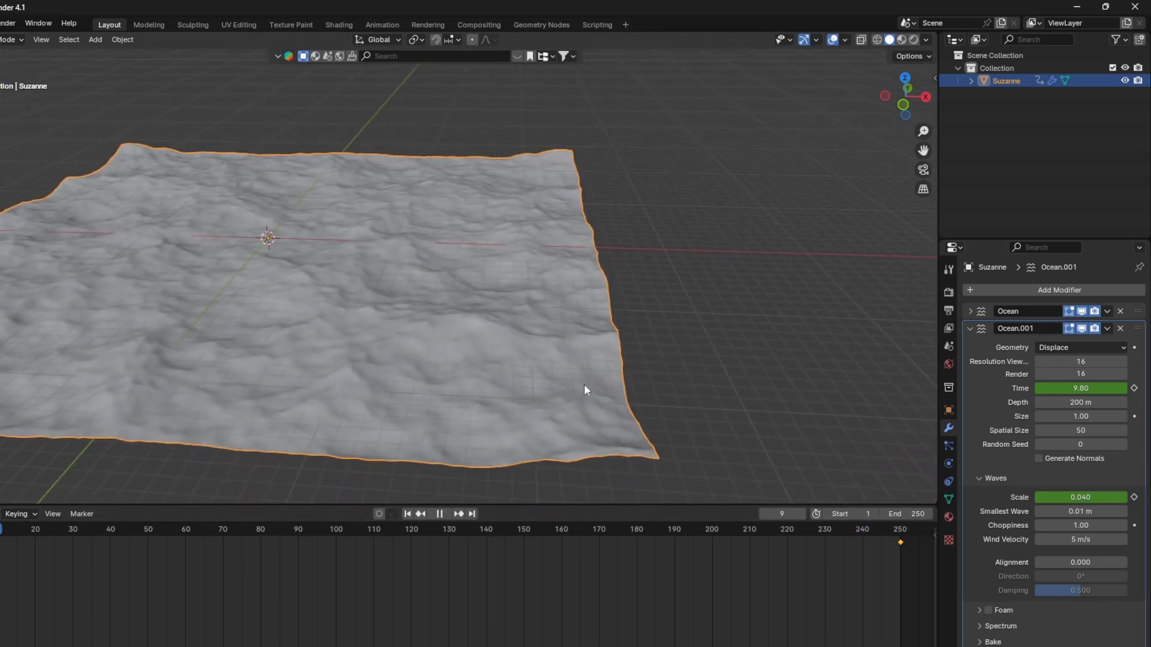
left_click_drag(84, 532, 790, 564)
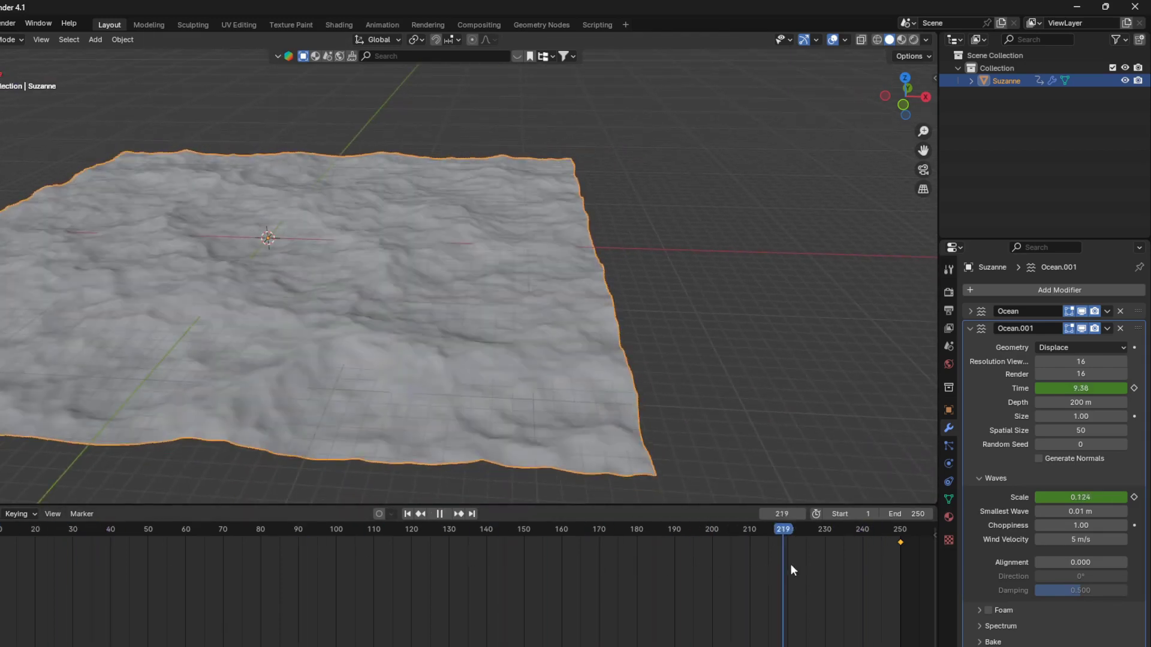